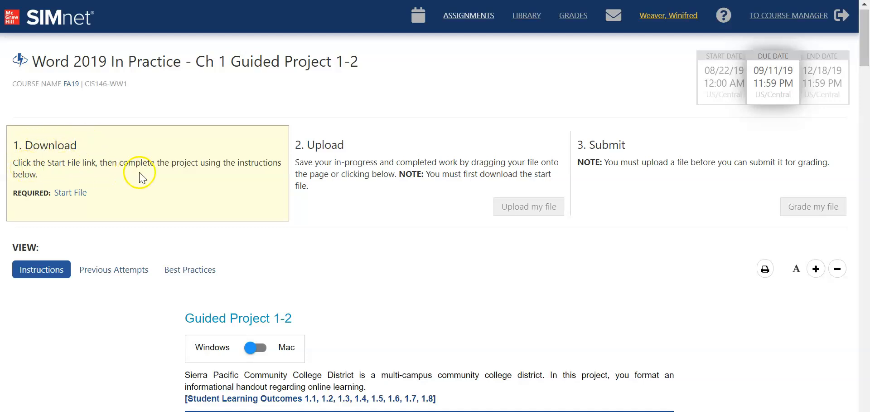
Download the Guided Project 1-2 start file and open it in Word with editing enabled.
click(65, 194)
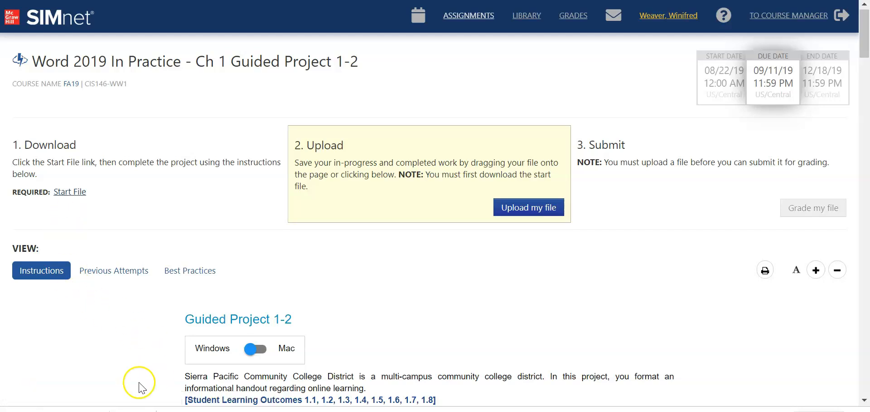
click(121, 381)
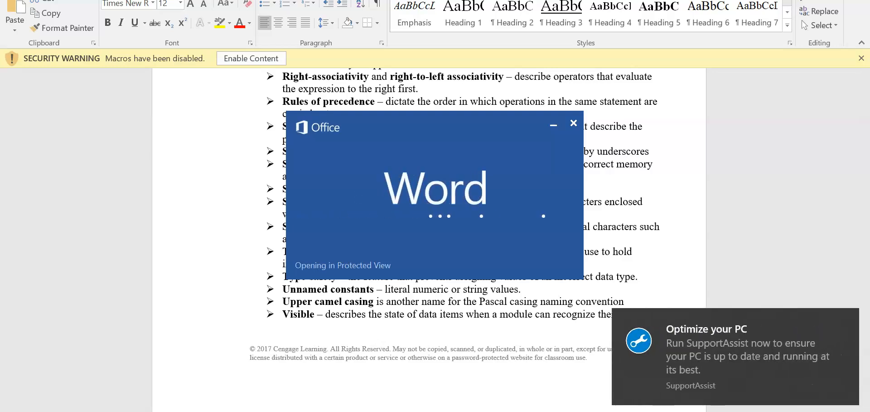
click(846, 323)
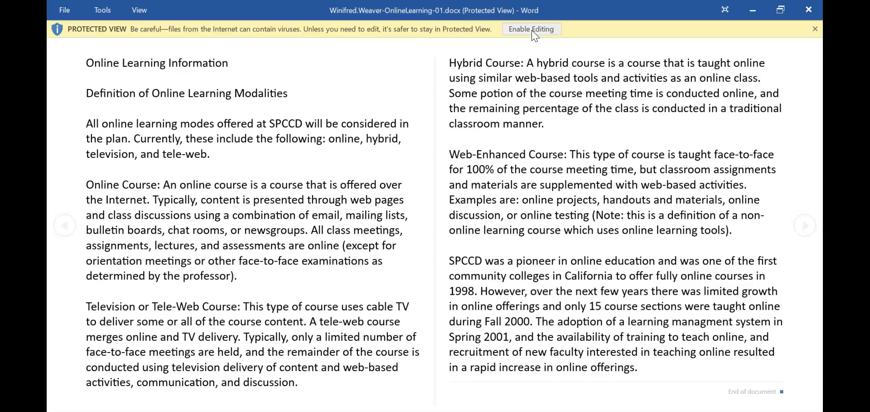
click(533, 30)
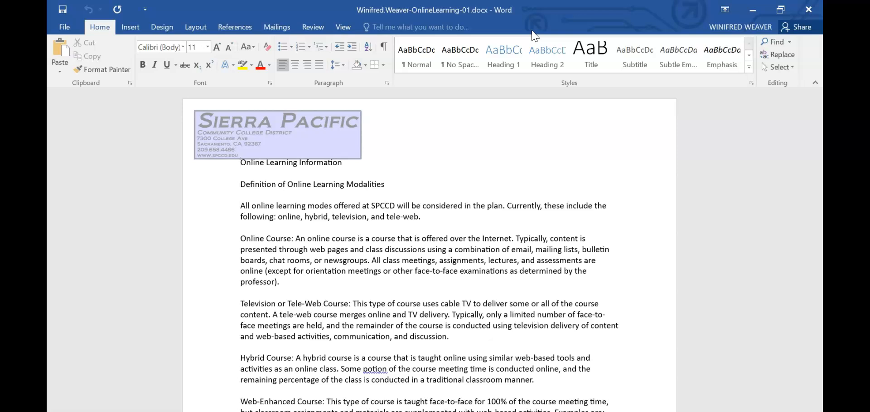
Set the line spacing of the entire document to Multiple at 1.2.
key(ctrl+a)
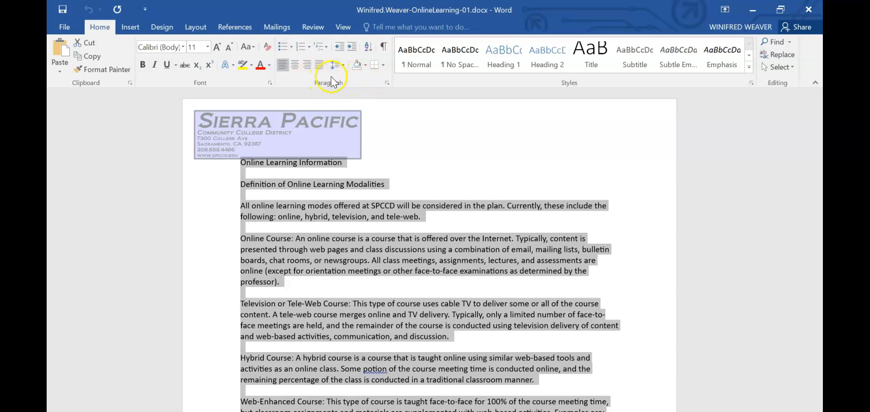
click(387, 82)
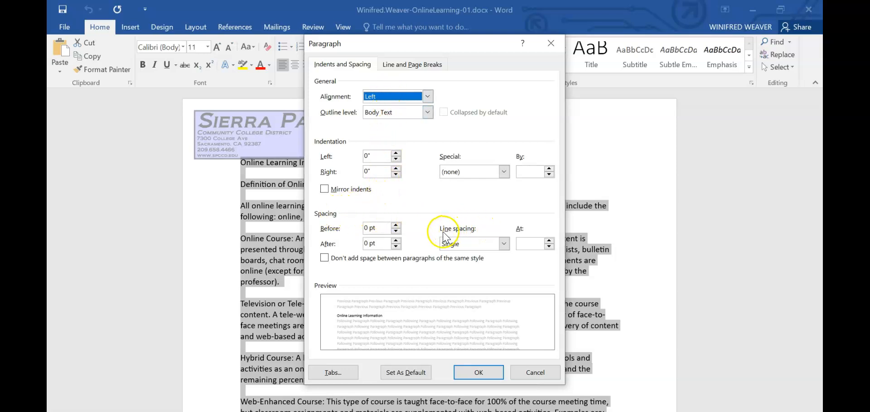
click(505, 245)
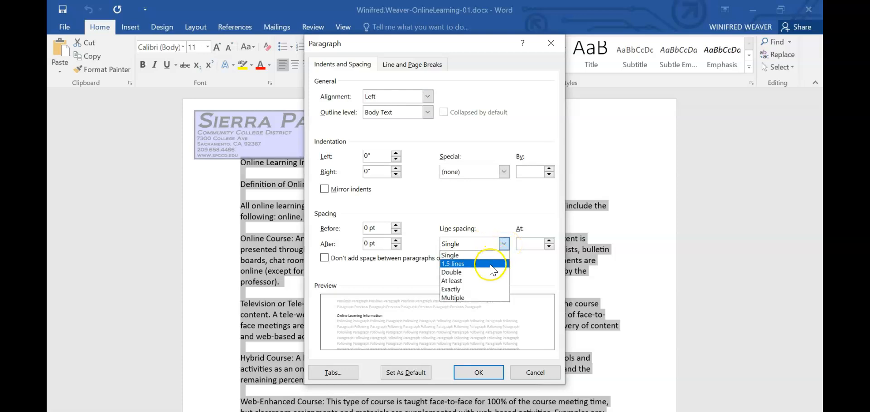
click(478, 297)
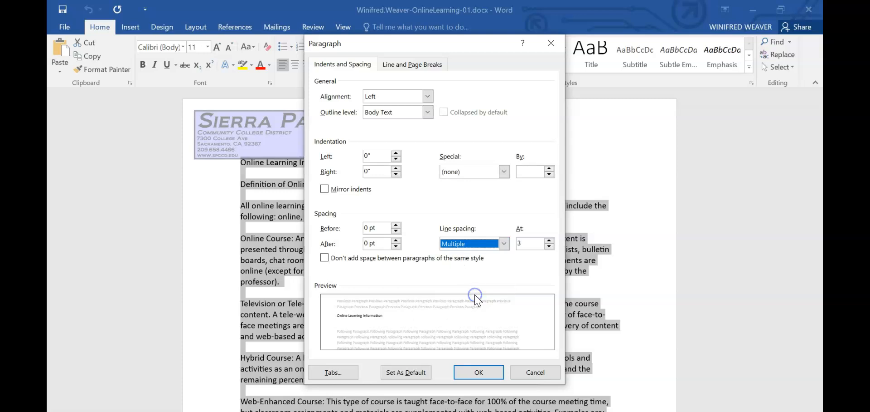
click(521, 244)
key(BackSpace)
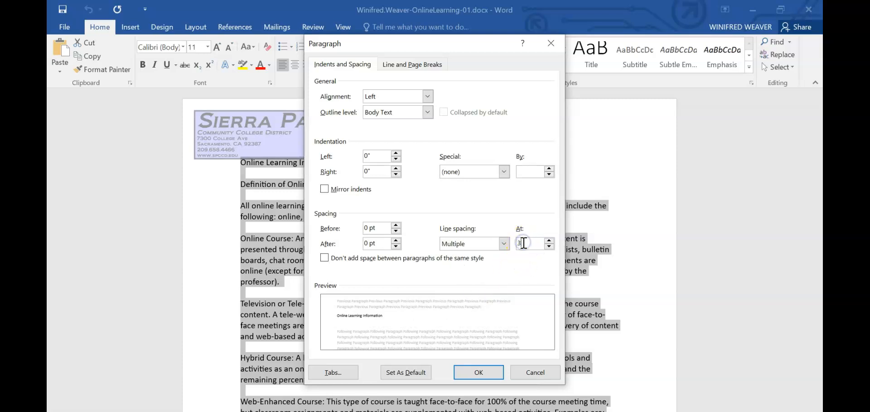
text(1.2)
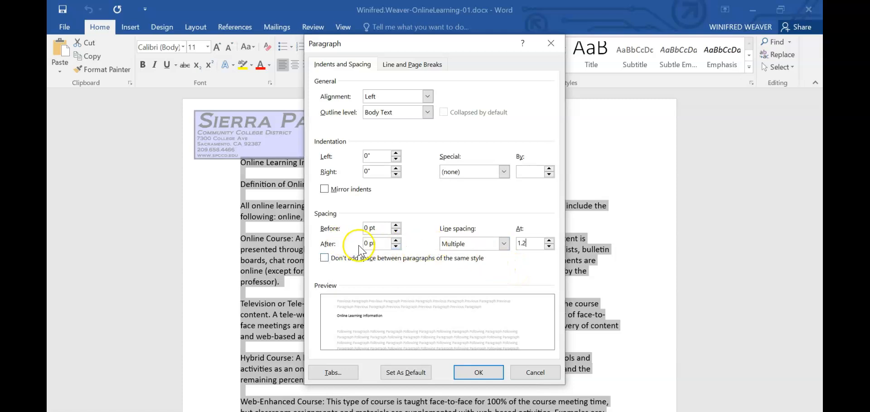
Set the spacing after all paragraphs to 12 pt and apply the paragraph settings.
click(396, 240)
click(397, 240)
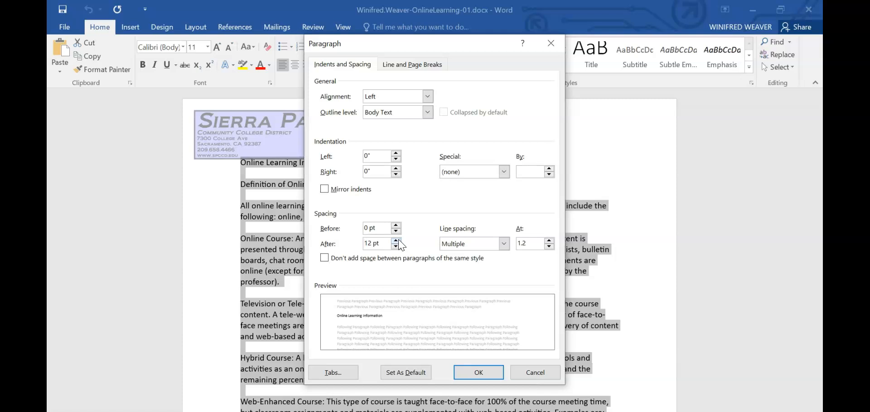
click(477, 375)
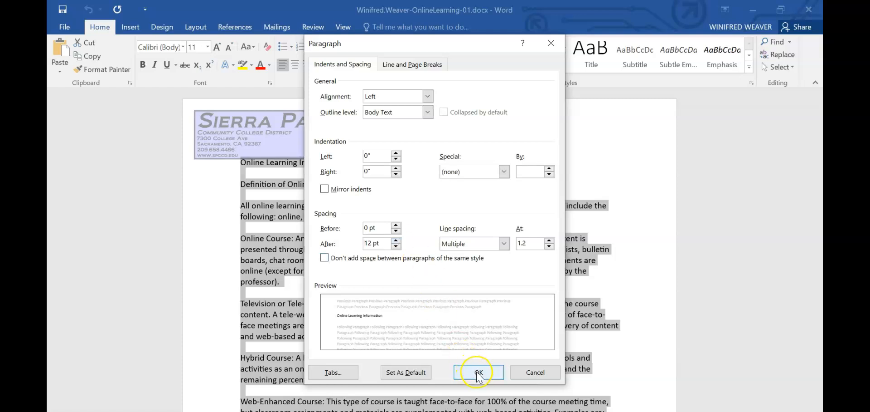
click(479, 376)
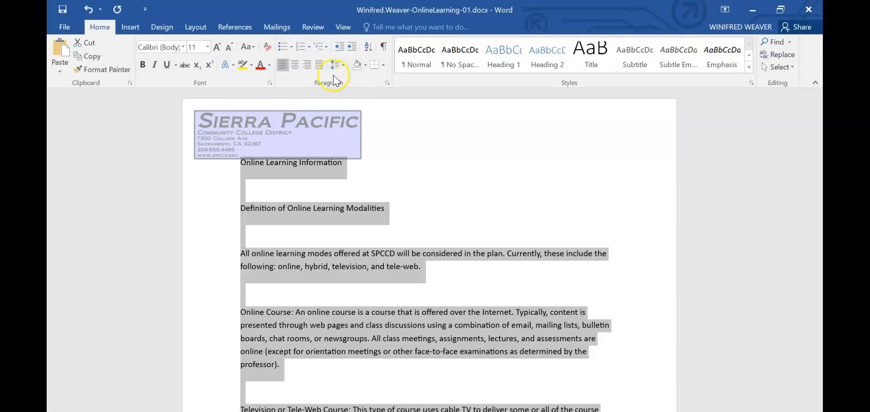
Show the formatting marks and delete the five blank paragraphs between the "Online Learning Information" title and the Hybrid Course paragraph.
click(385, 54)
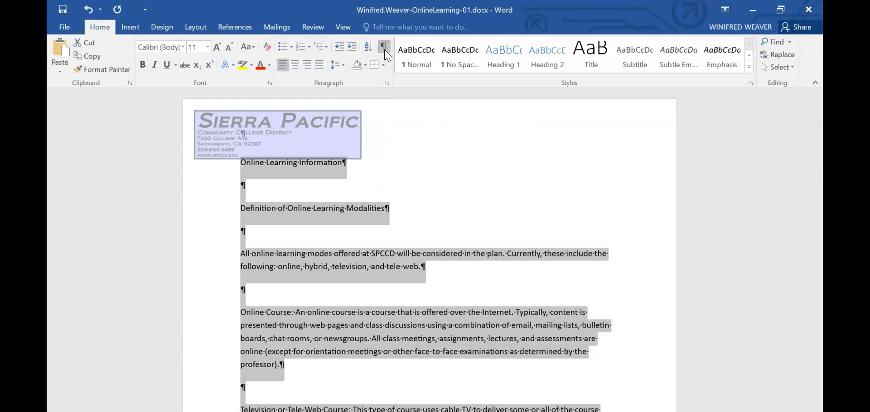
click(242, 186)
key(Delete)
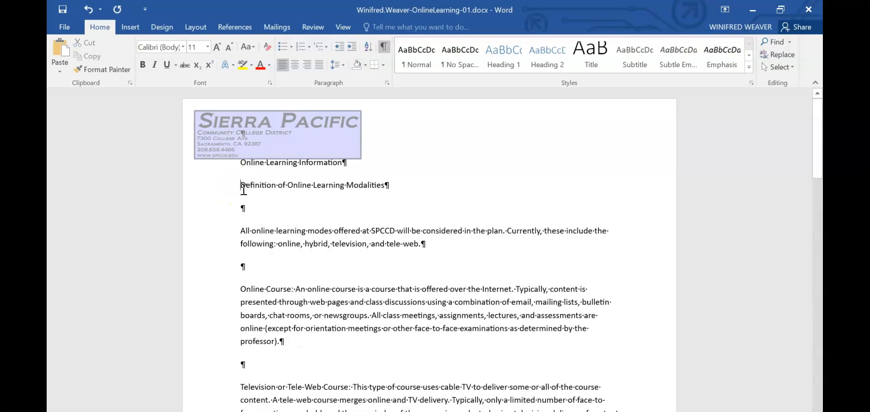
click(243, 209)
key(Delete)
click(242, 243)
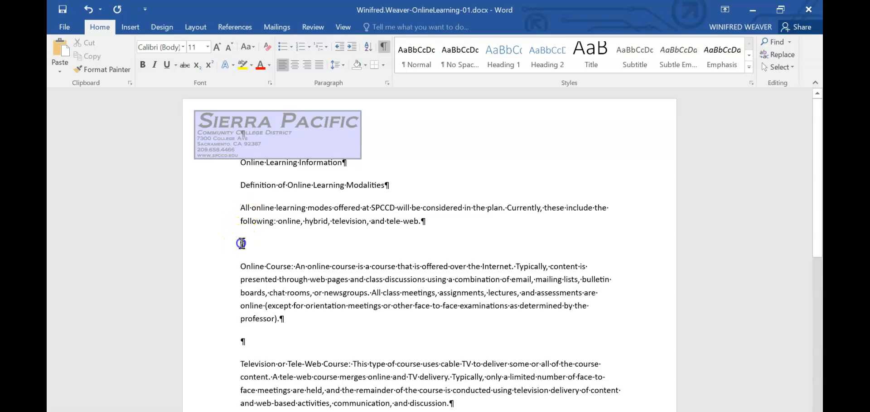
key(Delete)
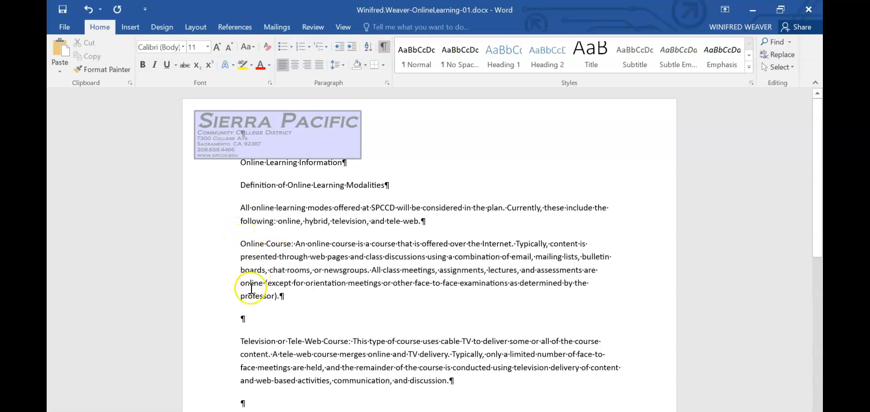
click(236, 320)
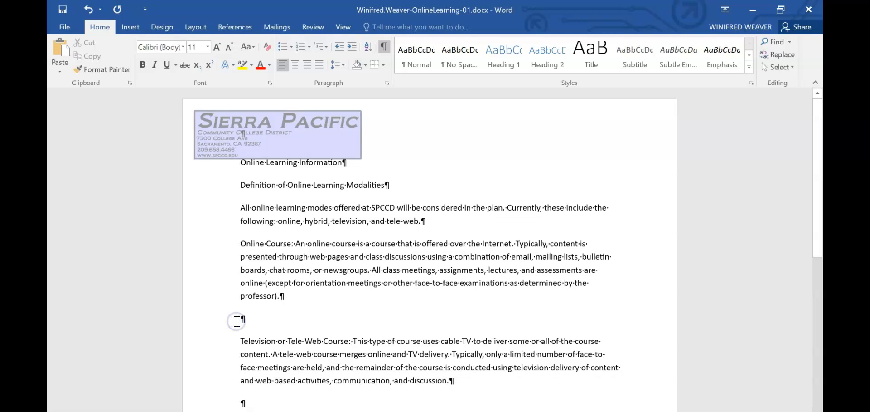
key(Delete)
click(242, 382)
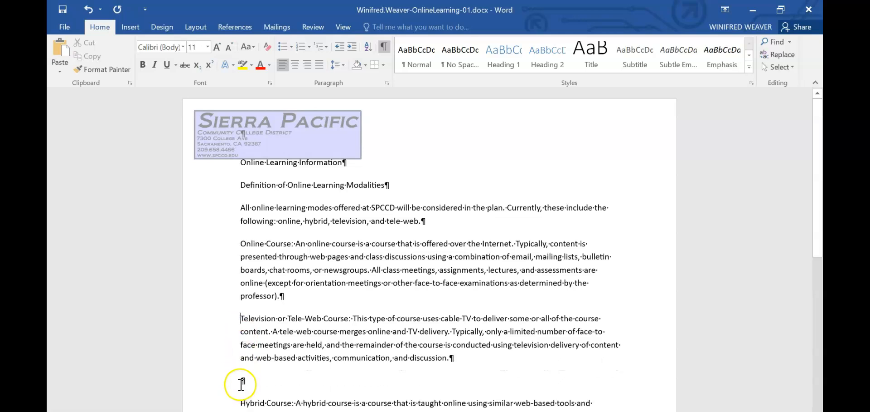
key(Delete)
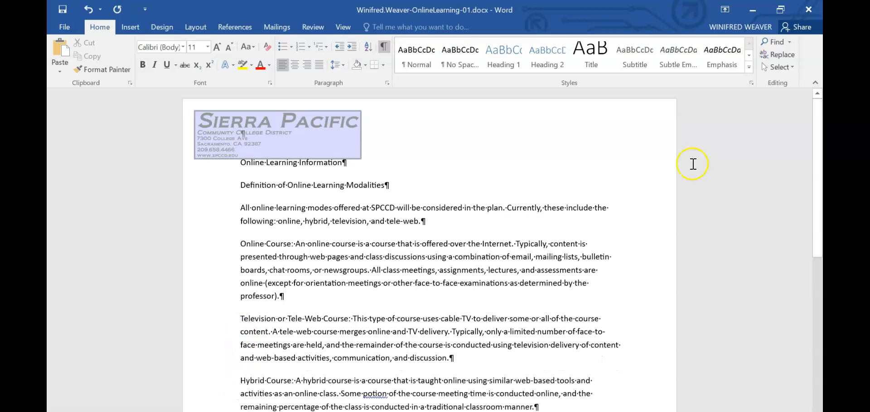
Delete the blank paragraphs before the Web-Enhanced Course paragraph and before the closing SPCCD paragraph.
drag(817, 136, 822, 254)
click(241, 179)
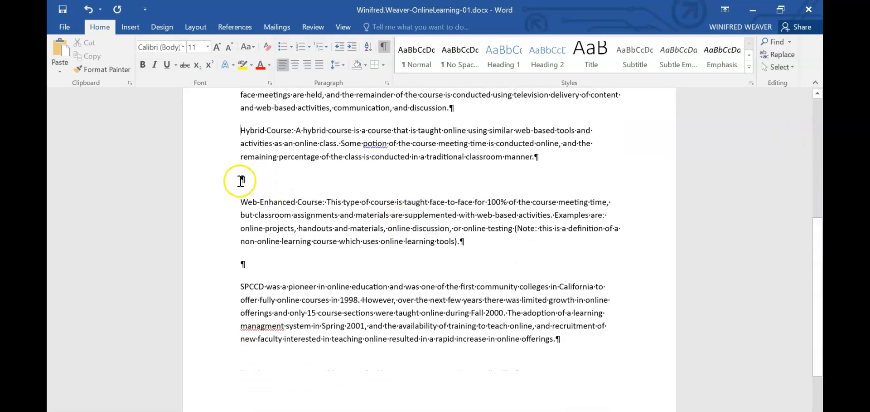
key(Delete)
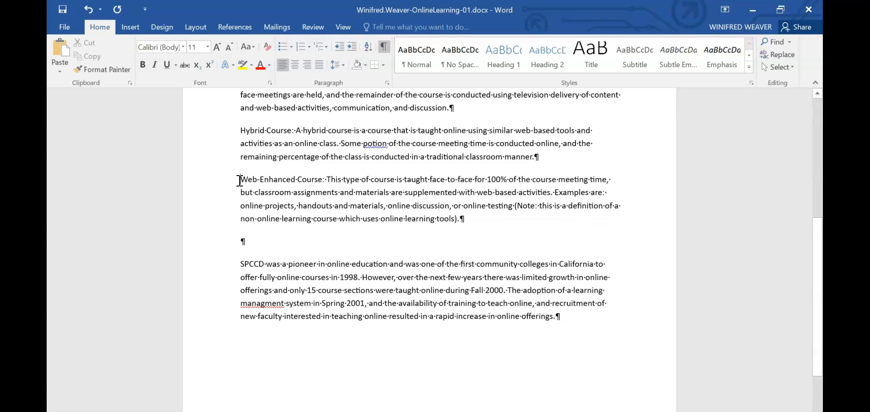
click(239, 236)
key(Delete)
drag(819, 241, 819, 94)
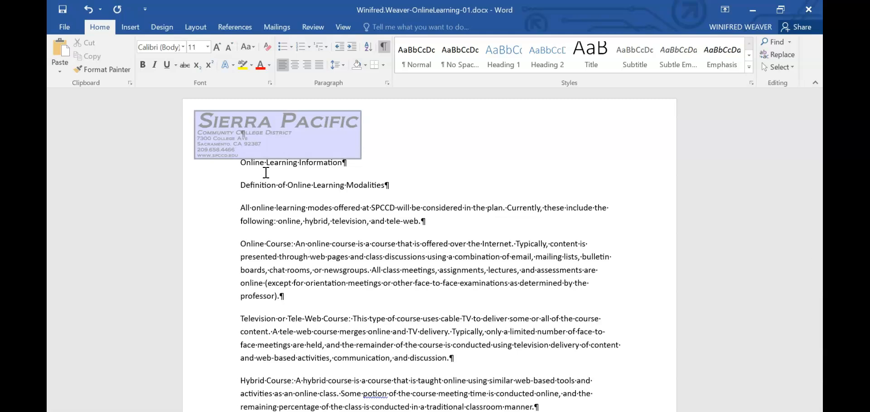
Change the font of the entire document to Cambria.
key(ctrl+a)
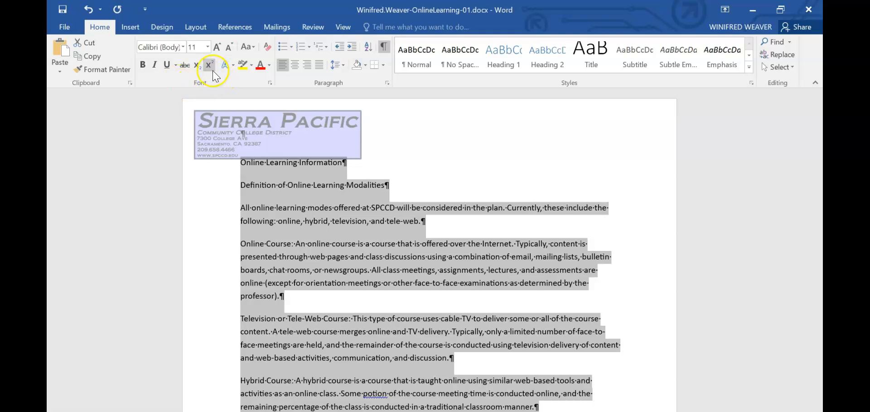
click(183, 47)
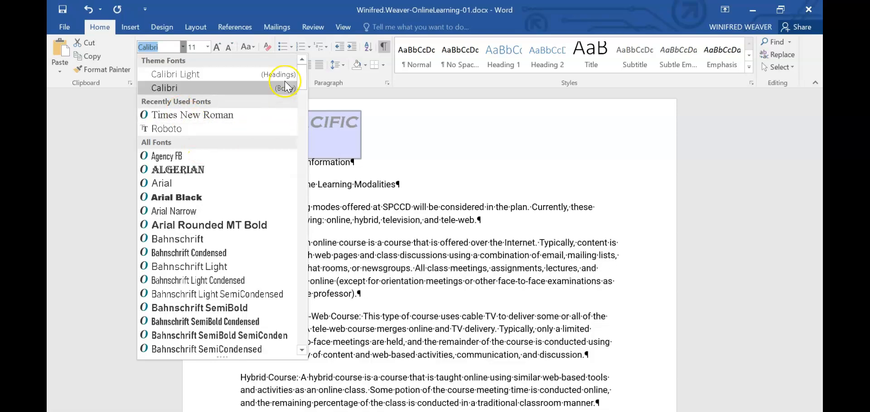
drag(301, 80, 298, 122)
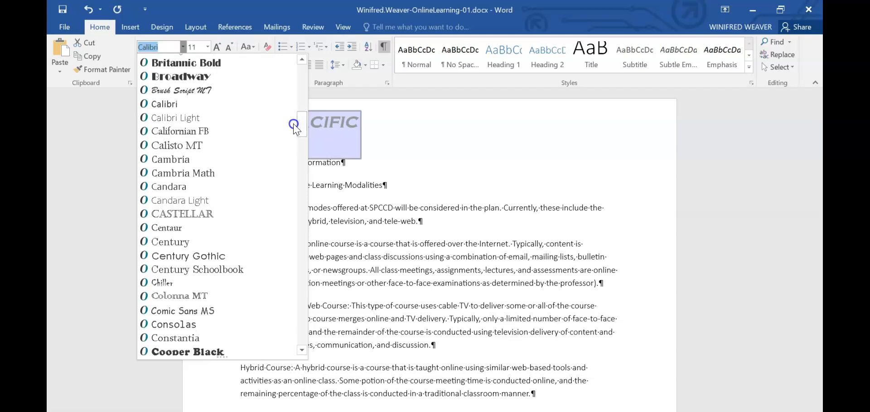
click(189, 160)
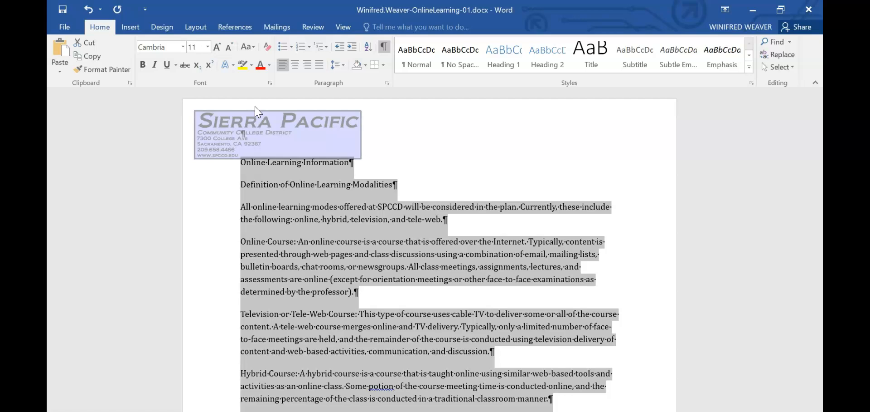
click(306, 174)
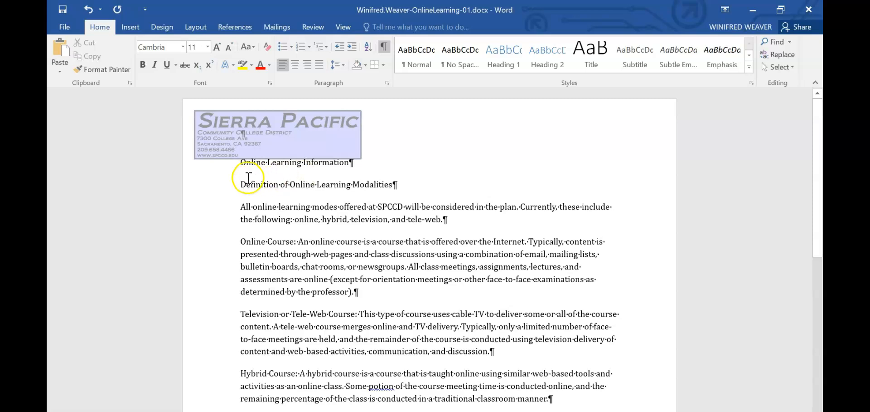
Set the paragraph spacing of the "Online Learning Information" title to 36 pt before and 18 pt after.
click(239, 162)
drag(239, 163, 321, 159)
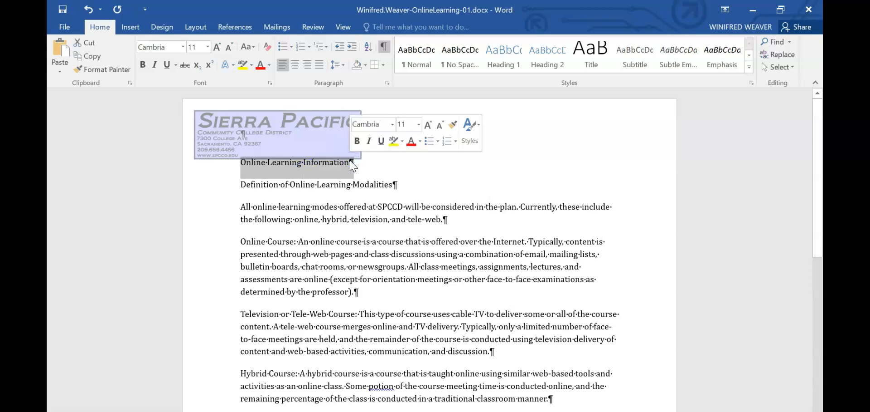
click(199, 32)
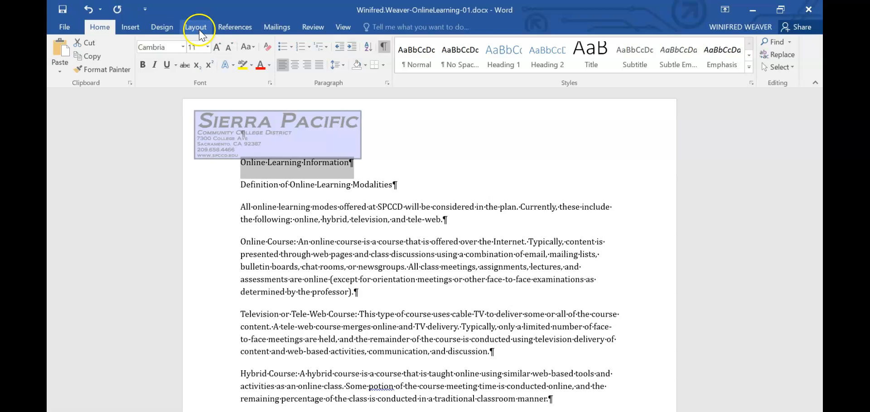
click(198, 33)
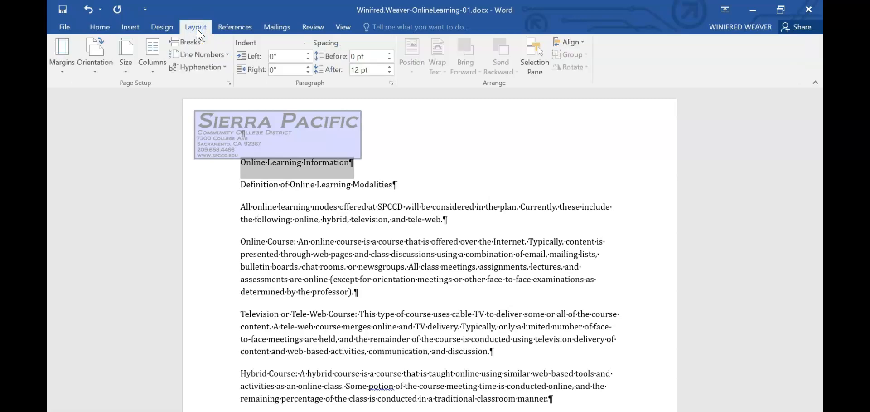
click(391, 54)
click(390, 53)
click(391, 53)
click(390, 53)
click(392, 55)
click(393, 55)
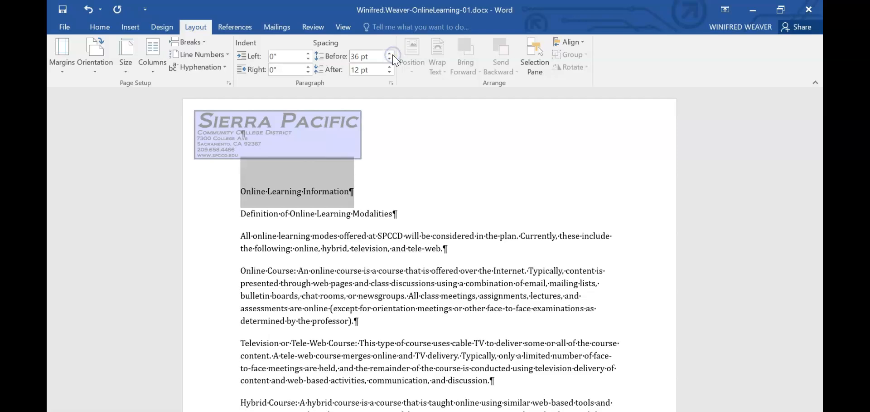
click(389, 67)
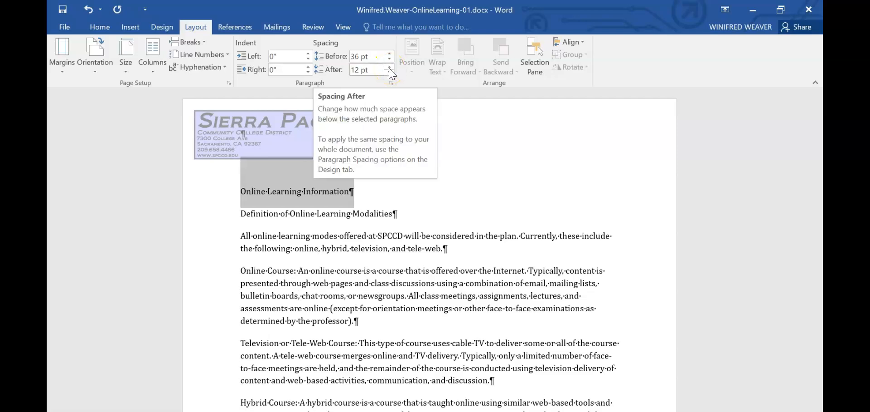
click(389, 67)
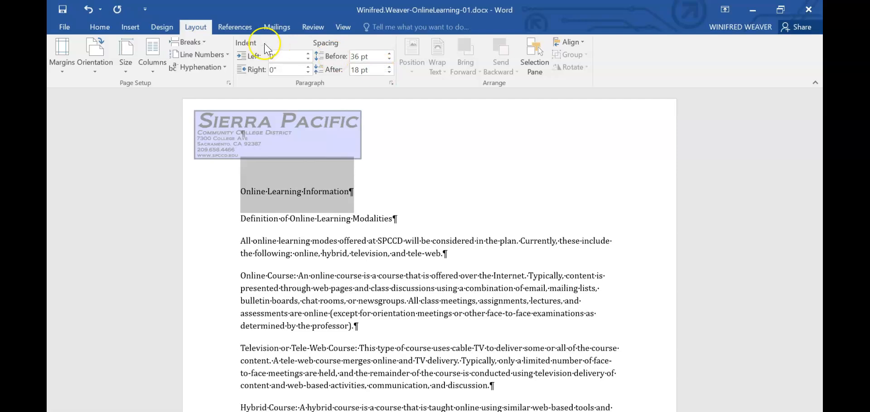
click(109, 27)
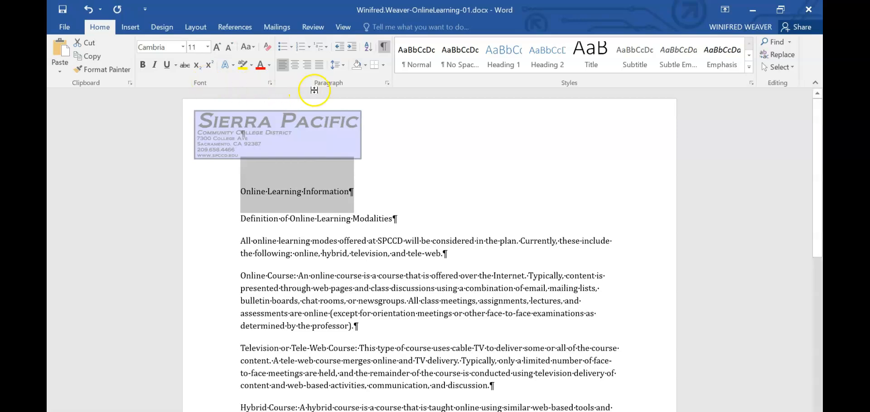
Center the "Online Learning Information" title and format it as bold, 24 pt, small caps in the Blue-Gray, Text 2 color.
click(296, 65)
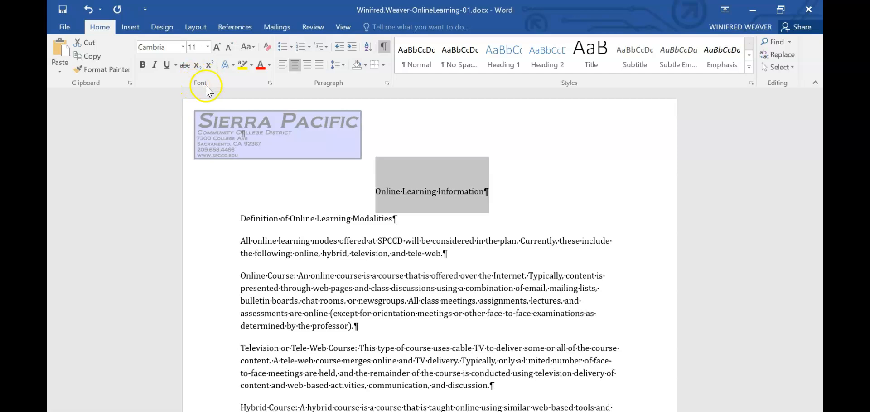
click(270, 83)
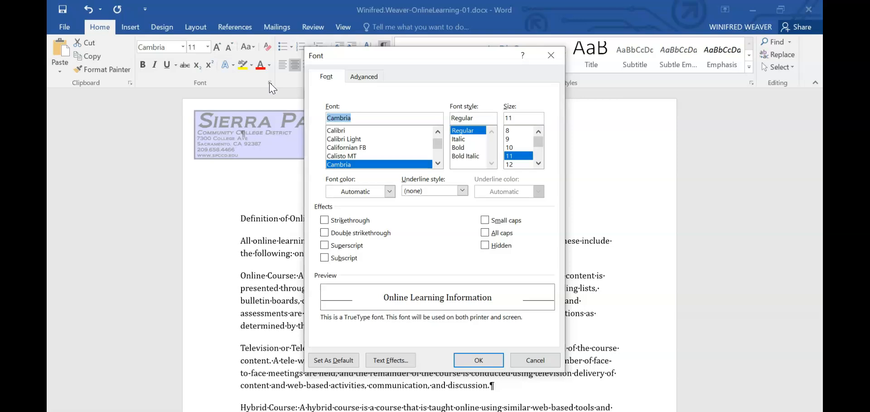
click(466, 148)
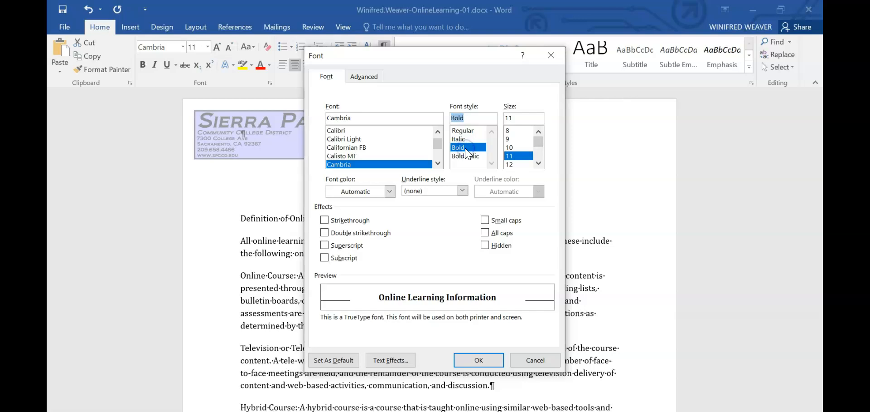
click(538, 163)
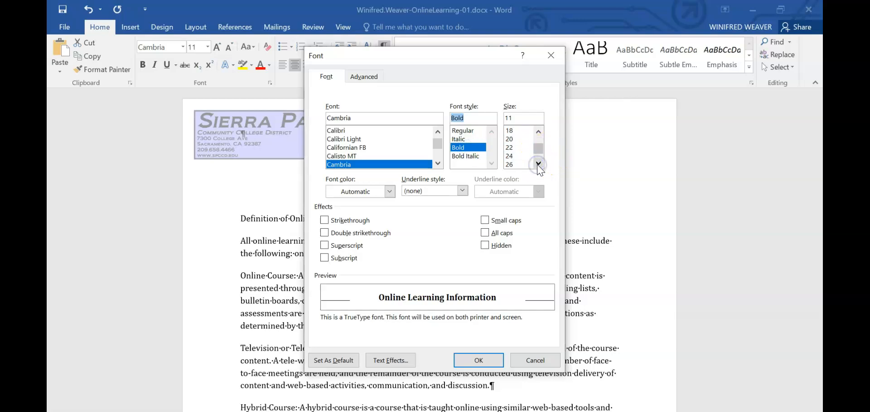
click(513, 158)
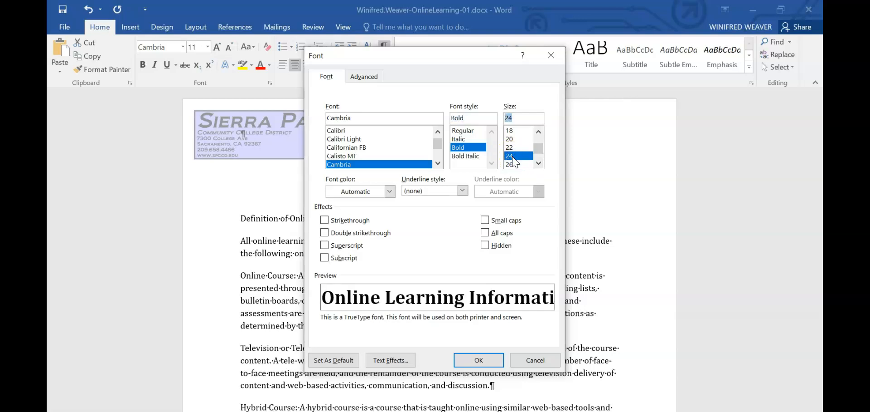
click(490, 222)
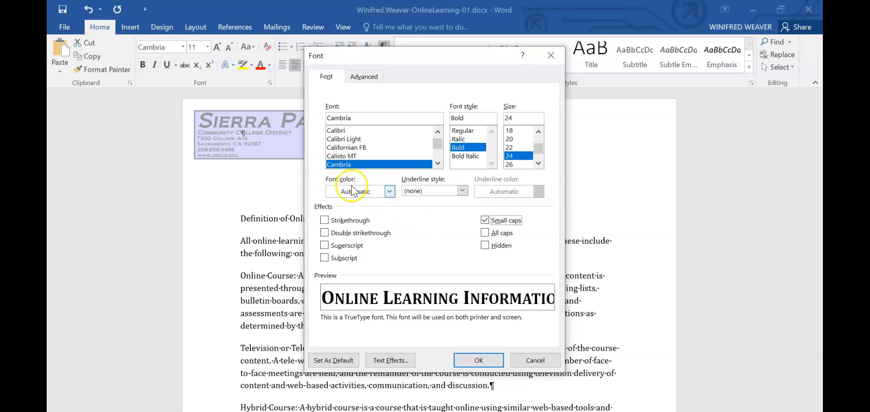
click(389, 191)
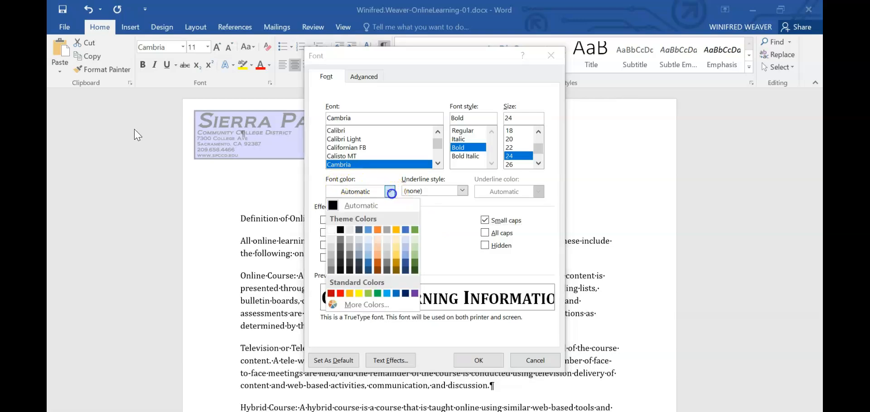
click(359, 230)
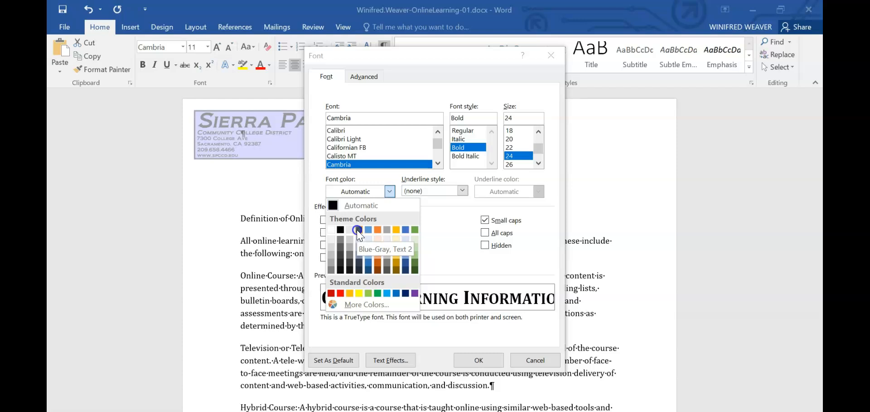
click(358, 230)
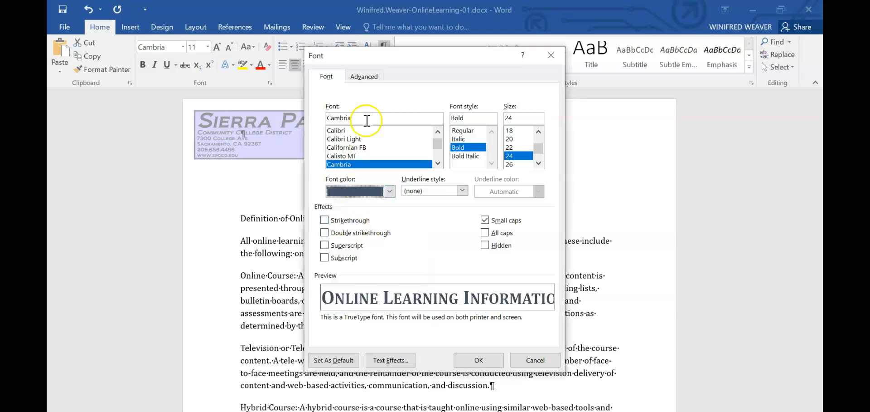
Expand the title's character spacing by 1.2 pt and apply the font settings.
click(370, 78)
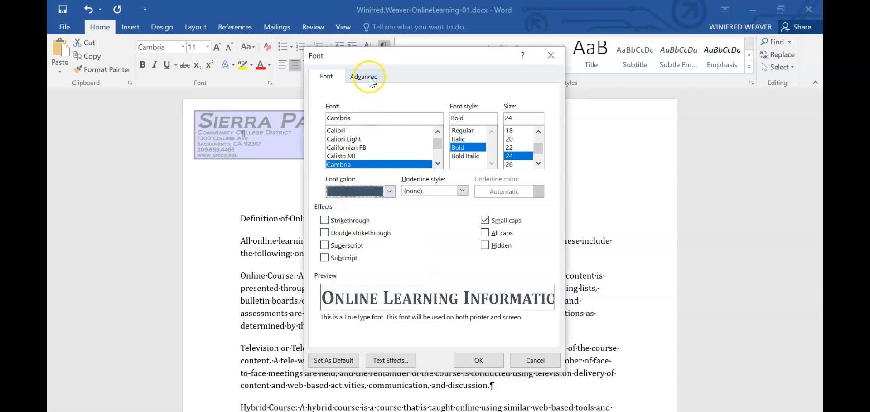
click(371, 79)
click(359, 109)
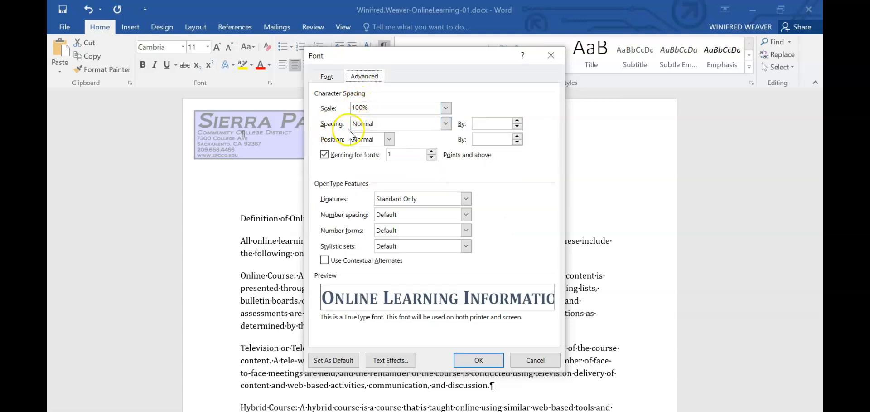
click(446, 123)
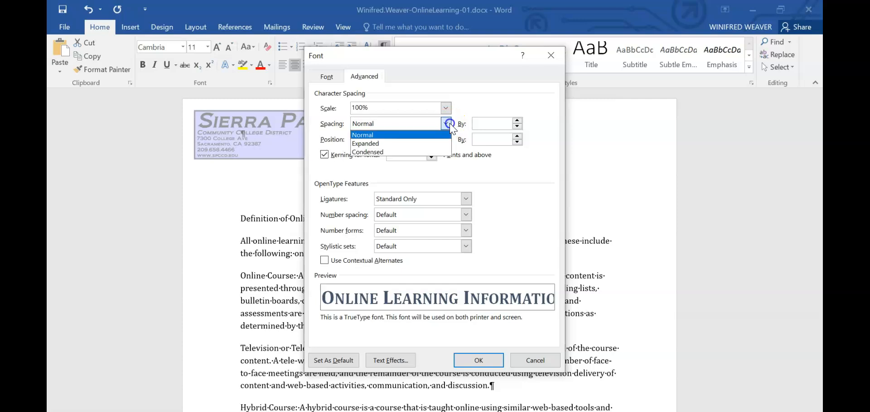
click(437, 143)
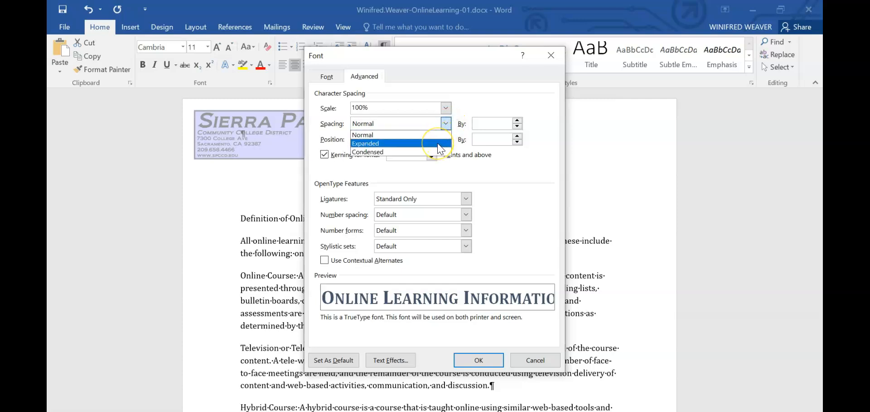
click(438, 144)
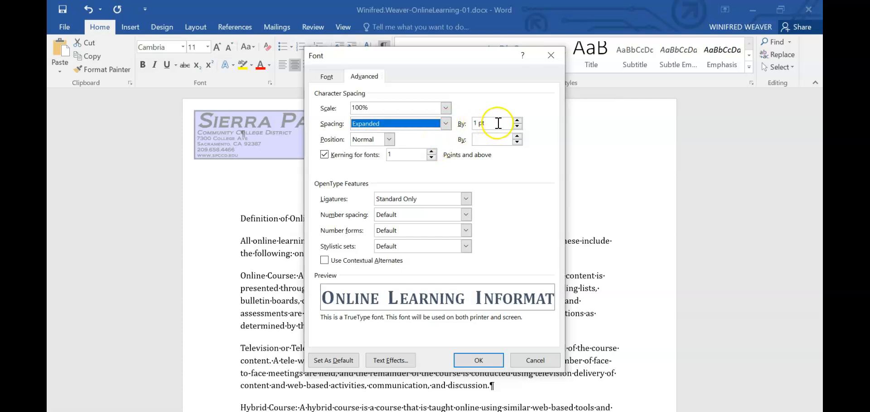
click(517, 120)
click(518, 120)
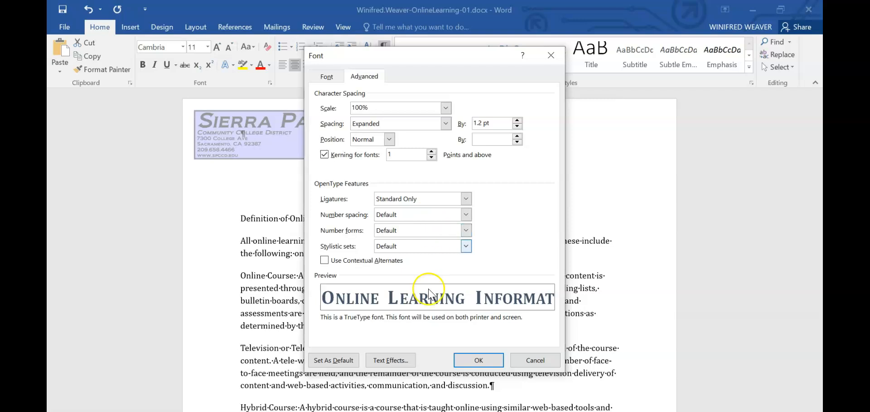
click(474, 359)
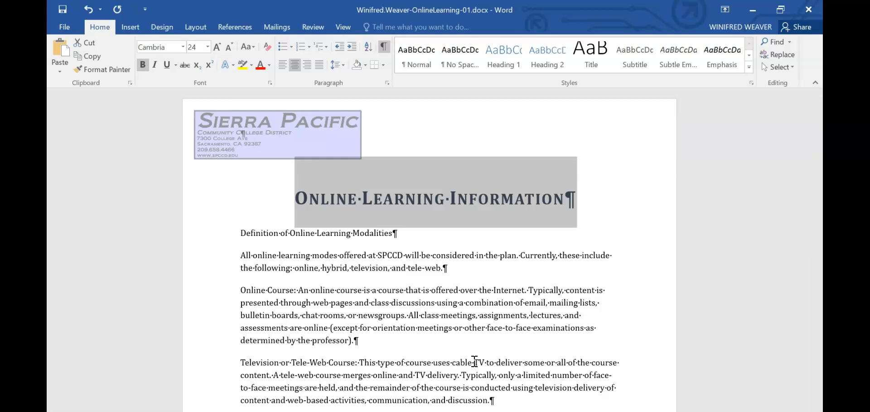
Move the closing SPCCD paragraph to directly above the "Definition of Online Learning Modalities" line.
click(822, 191)
drag(819, 184, 819, 318)
click(241, 243)
click(242, 243)
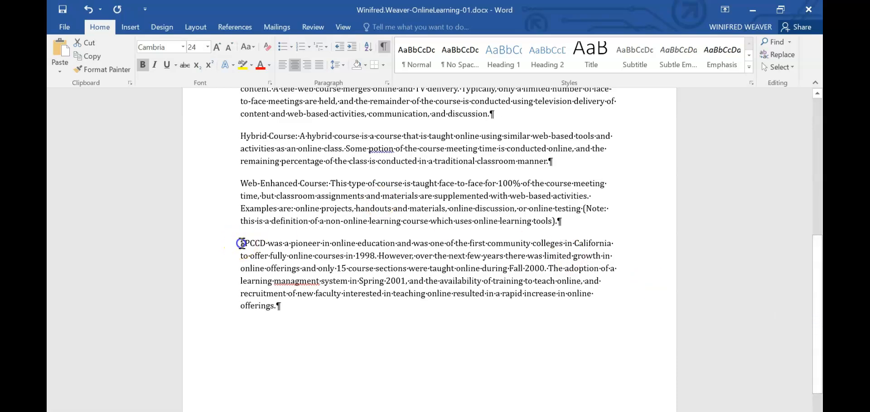
drag(242, 243, 289, 303)
key(ctrl+c)
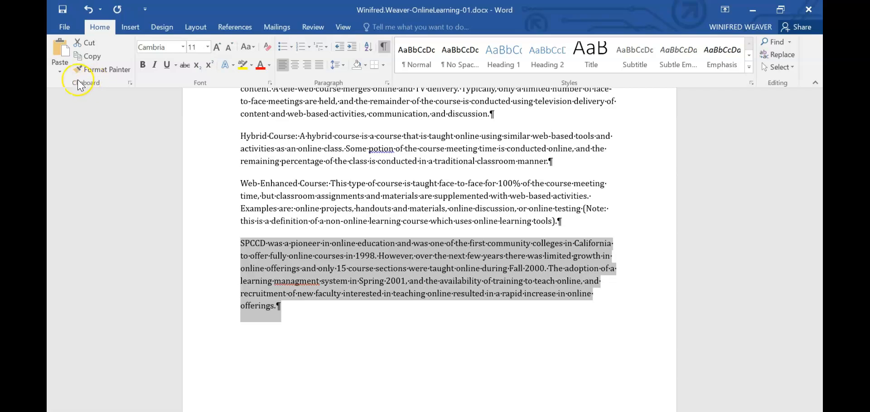
click(92, 46)
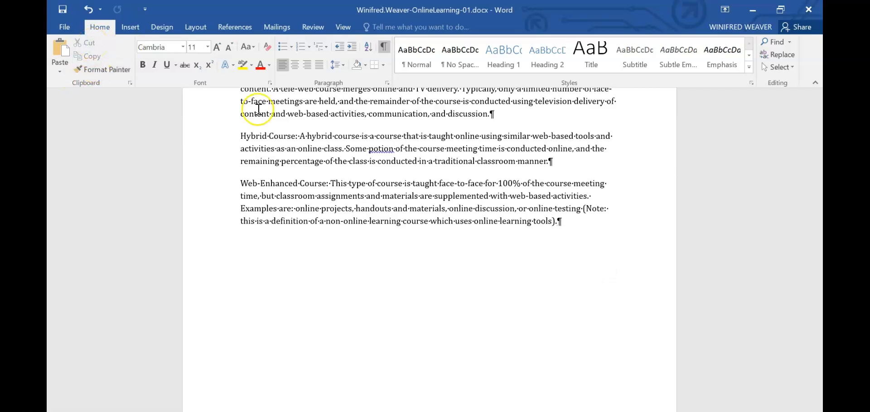
drag(822, 295, 822, 171)
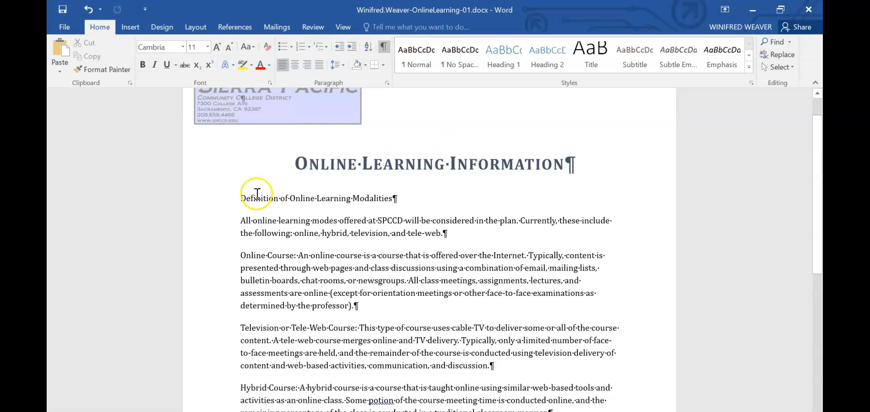
click(241, 197)
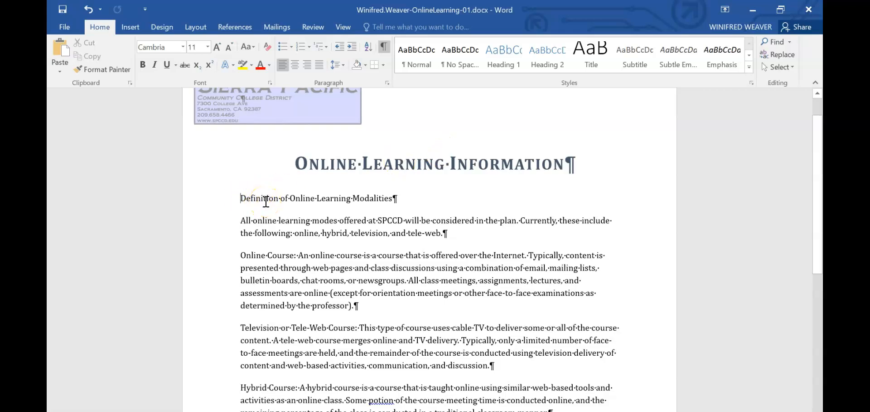
click(62, 49)
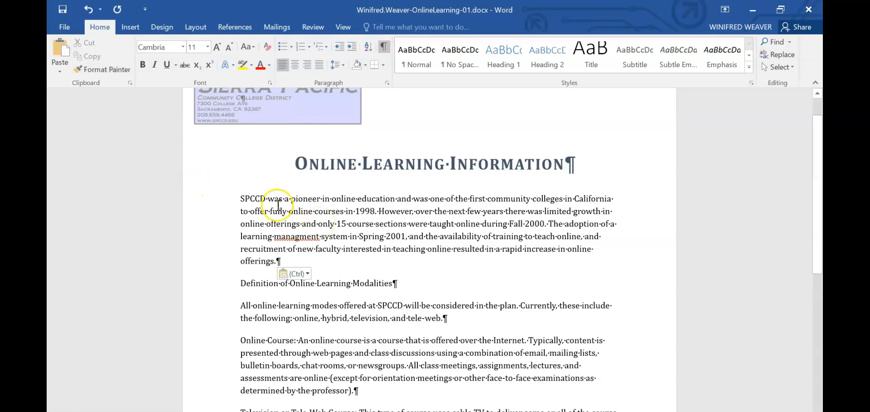
Insert the heading "Where Are We Now with Online Learning?" as its own paragraph above the SPCCD paragraph.
click(242, 199)
text(Where Ar)
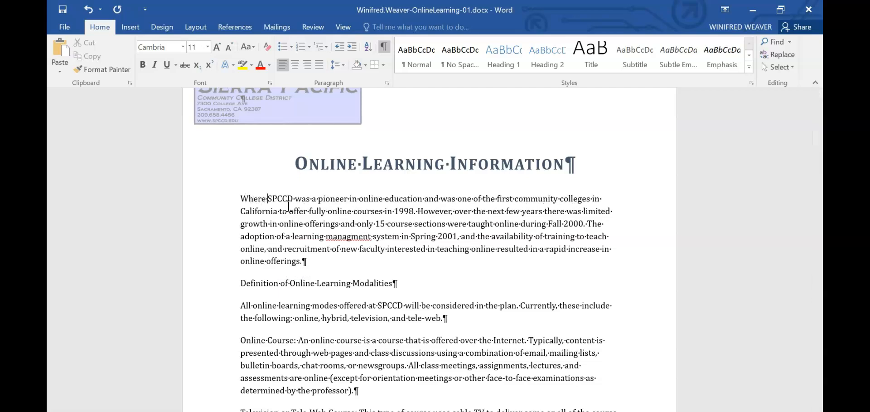
text(e We n)
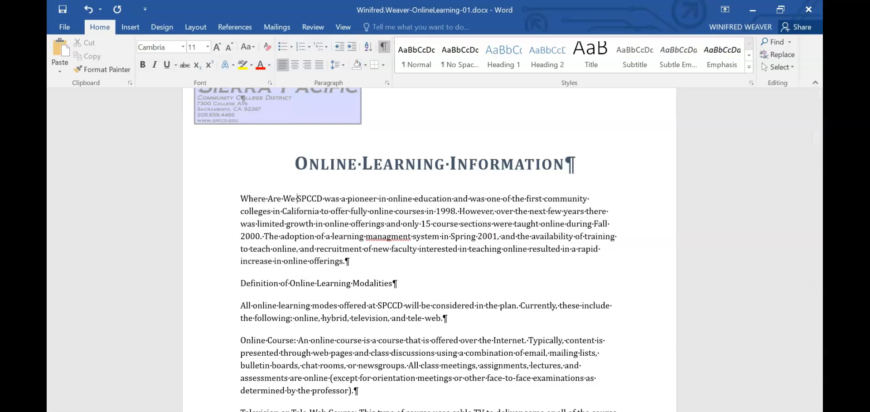
text(o)
key(BackSpace)
key(BackSpace)
text(Now with O)
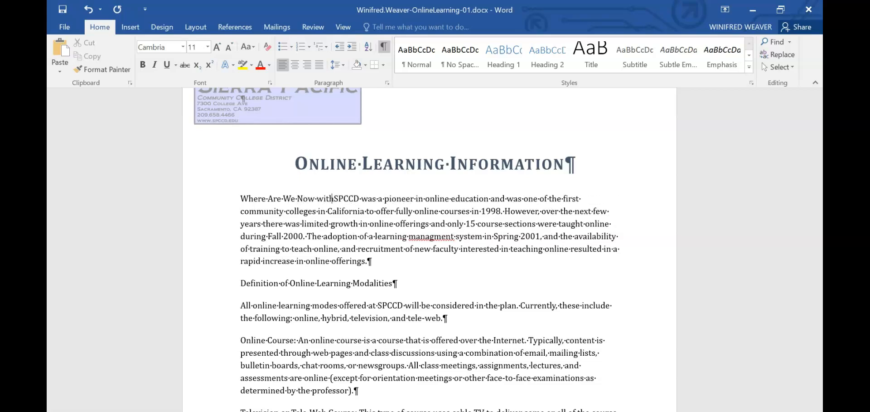
text(nline Learn)
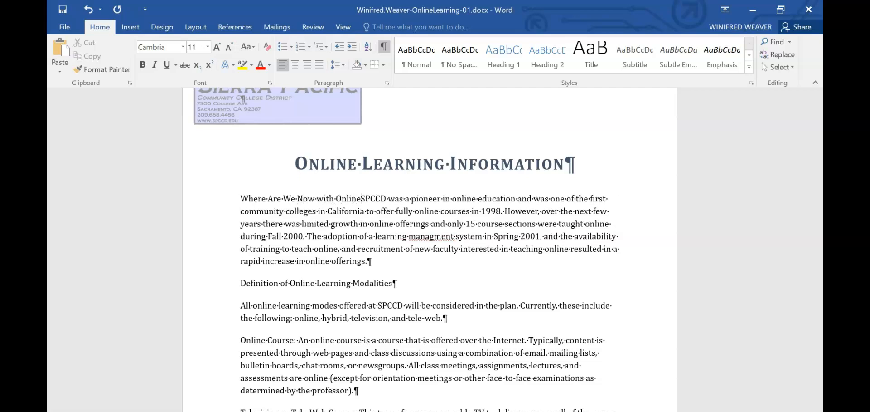
text(ing)
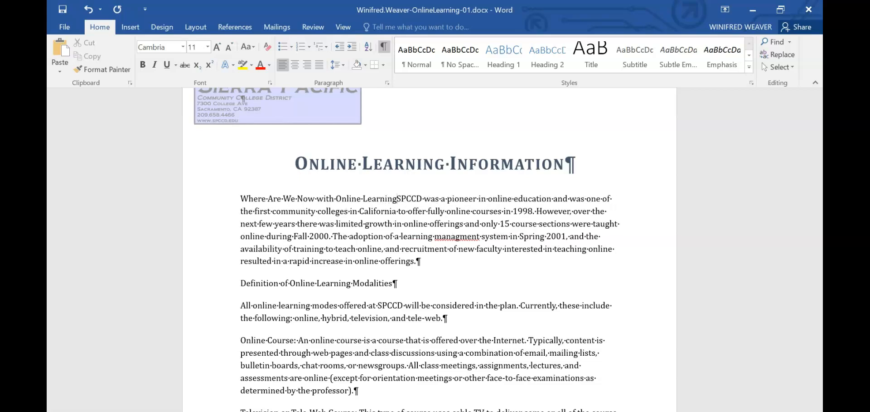
text(?)
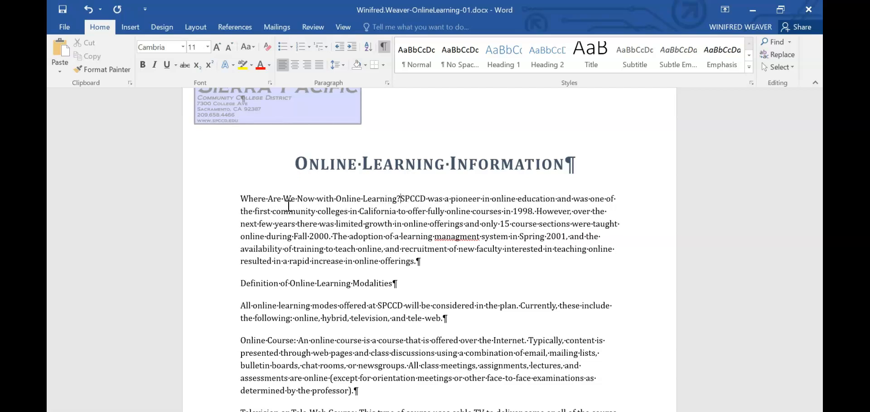
key(Return)
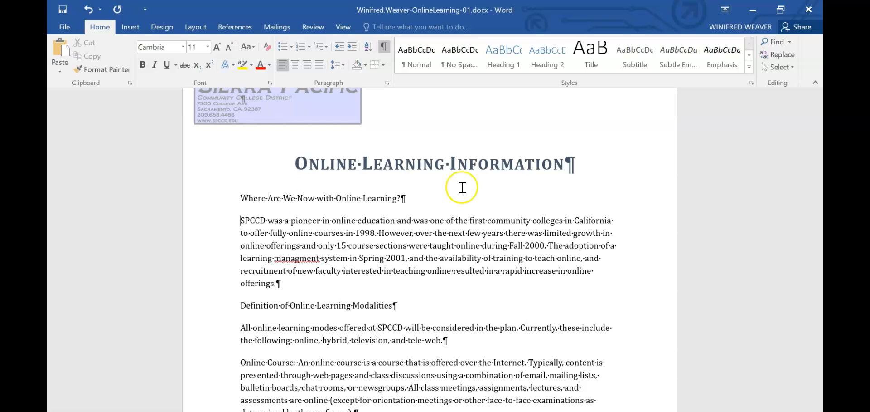
Try to move the Hybrid Course paragraph up to the Television or Tele-Web Course paragraph, and undo the move.
drag(818, 172, 818, 281)
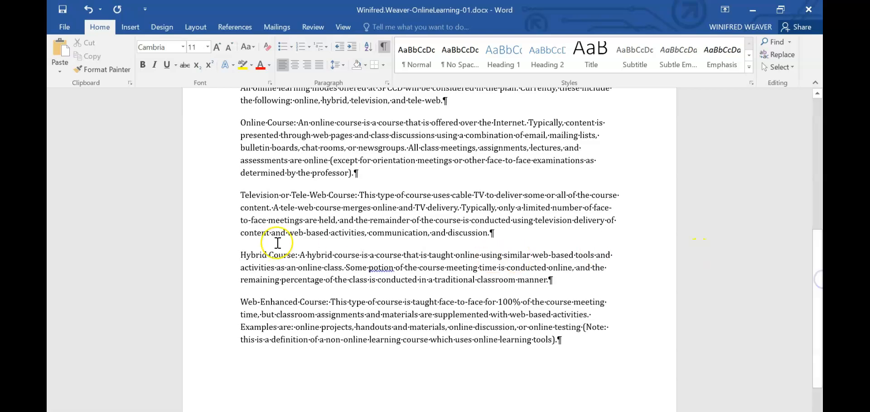
drag(238, 256, 546, 280)
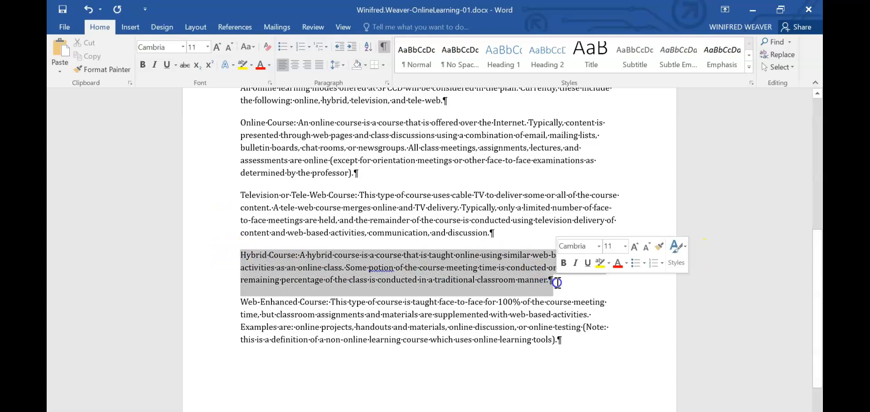
click(555, 284)
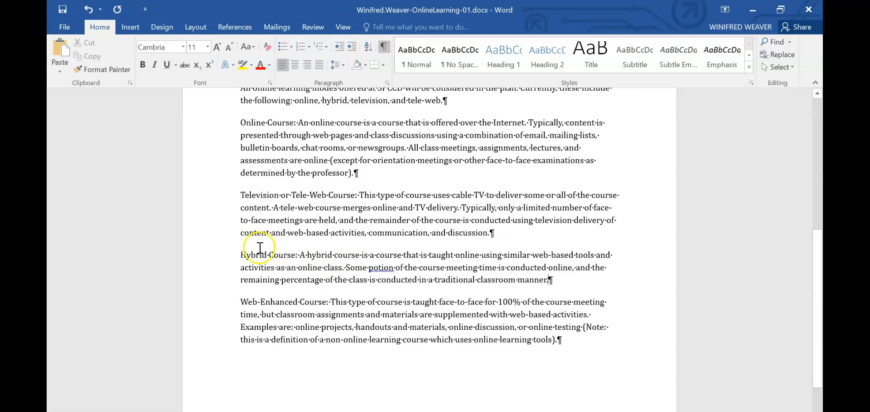
drag(241, 254, 558, 283)
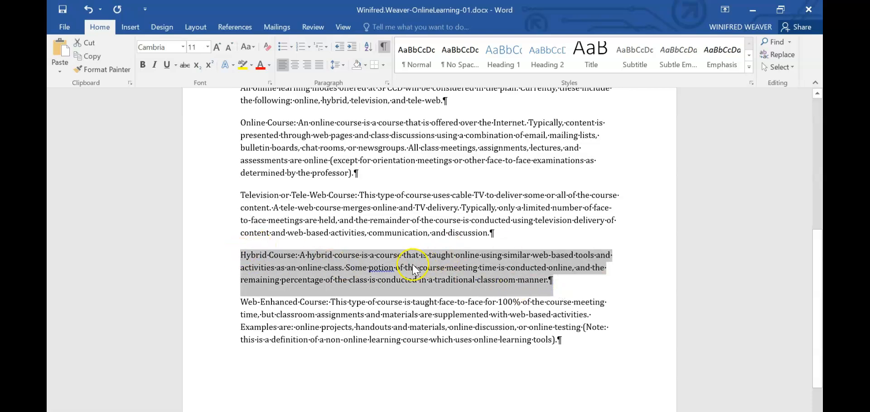
drag(409, 263, 358, 218)
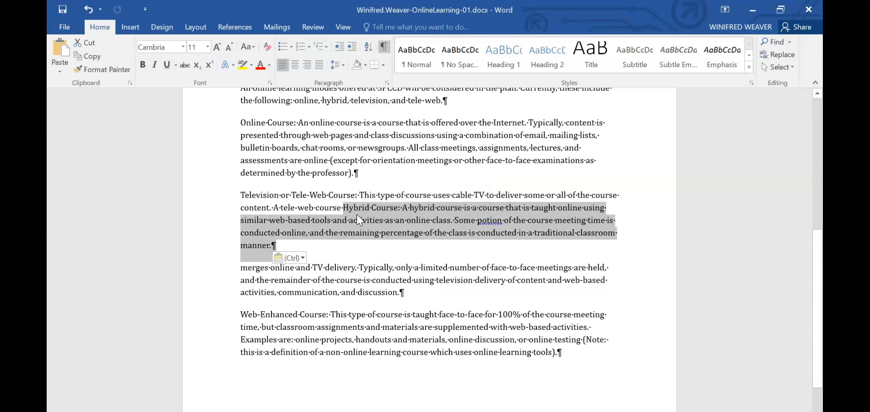
key(ctrl+z)
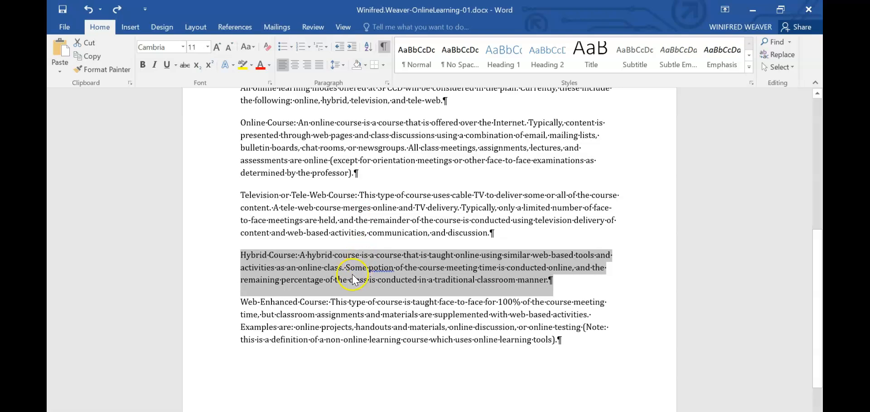
Move the Hybrid Course paragraph directly above the Television or Tele-Web Course paragraph.
right_click(395, 271)
drag(396, 273, 242, 198)
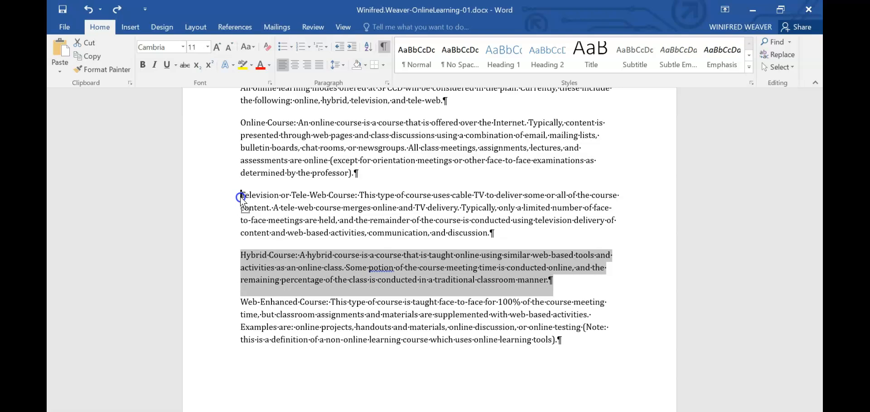
drag(242, 198, 241, 198)
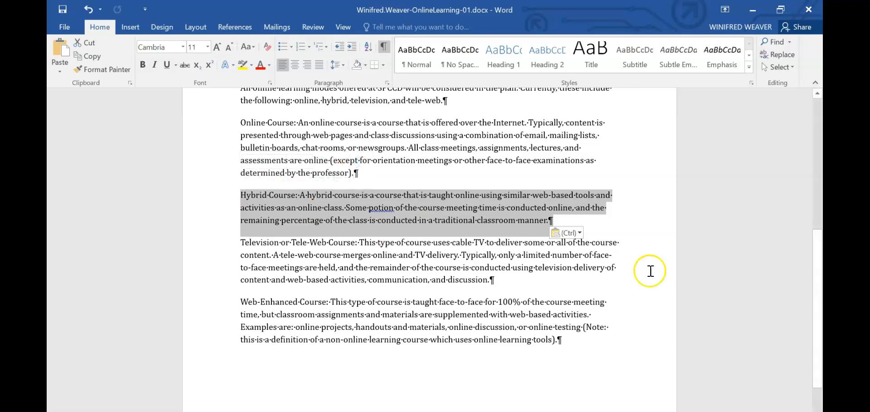
Set the "Where Are We Now with Online Learning?" heading to size 12 with the dark blue-gray theme font color.
drag(818, 311, 815, 191)
click(301, 178)
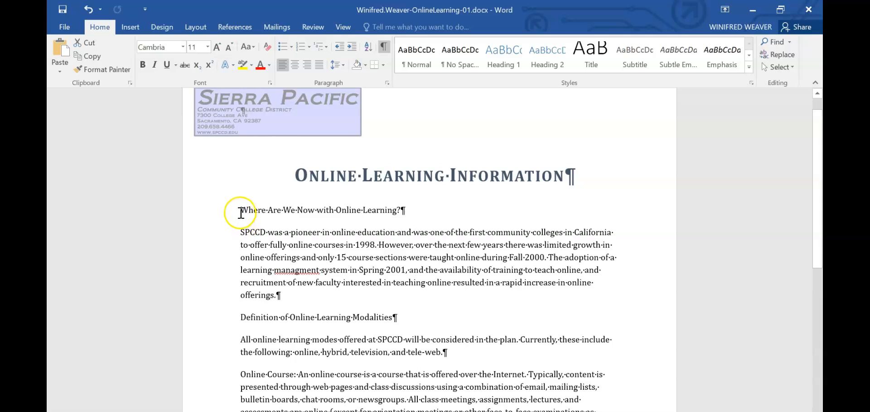
drag(240, 209, 402, 207)
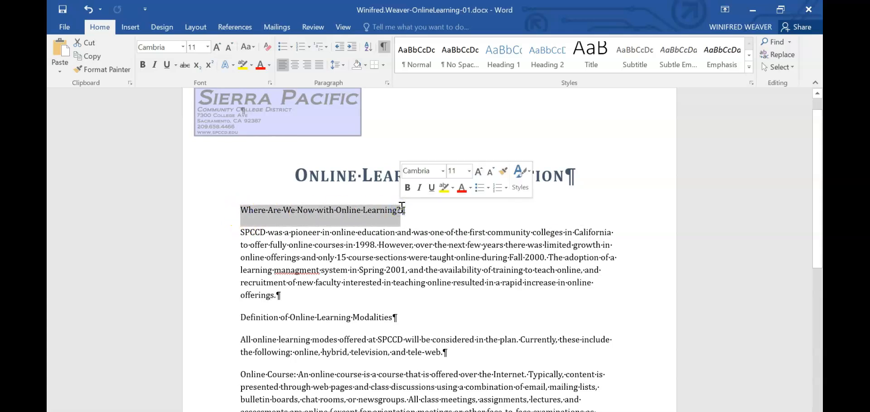
click(270, 83)
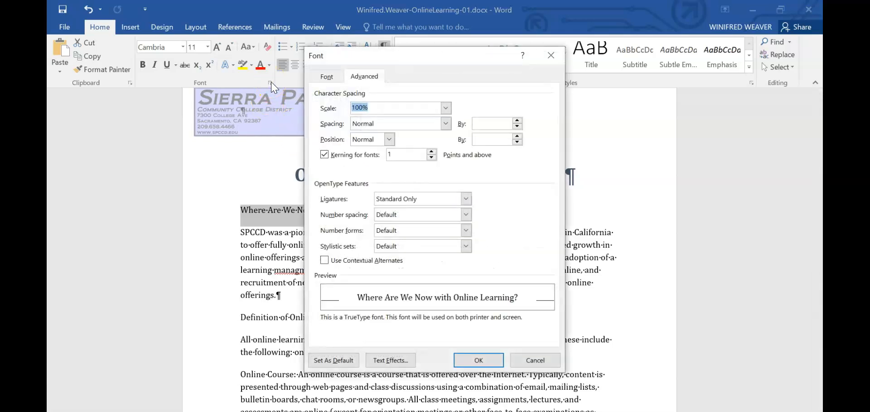
click(332, 80)
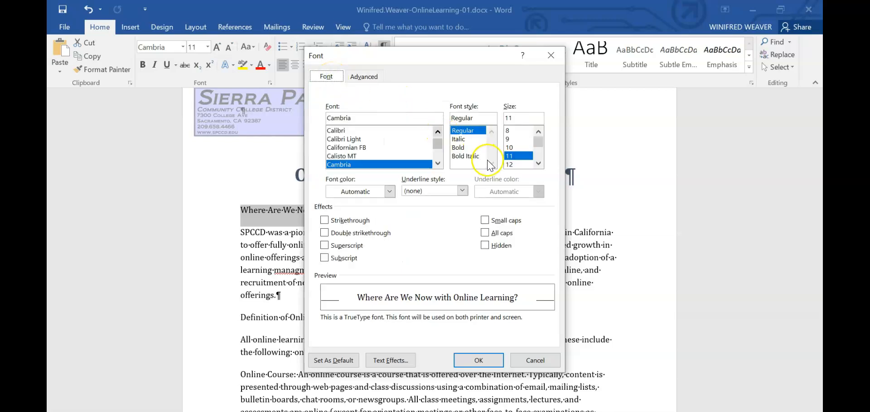
click(511, 164)
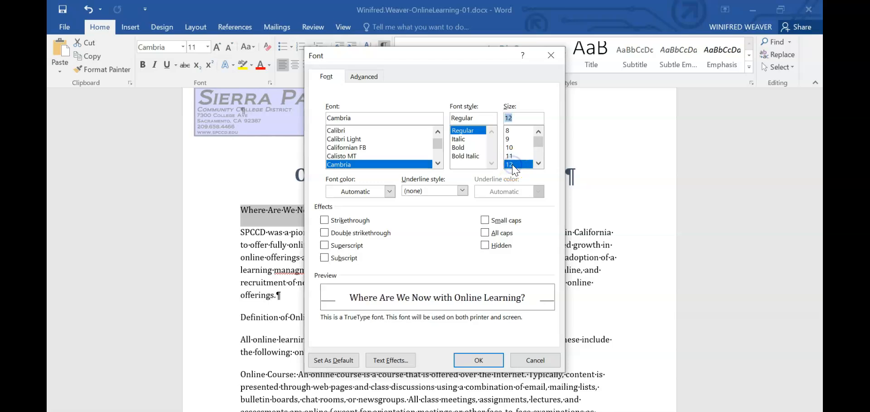
click(389, 191)
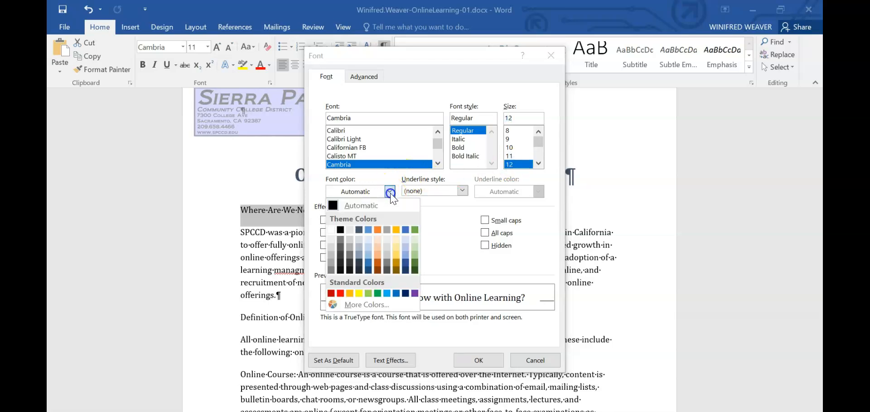
click(360, 230)
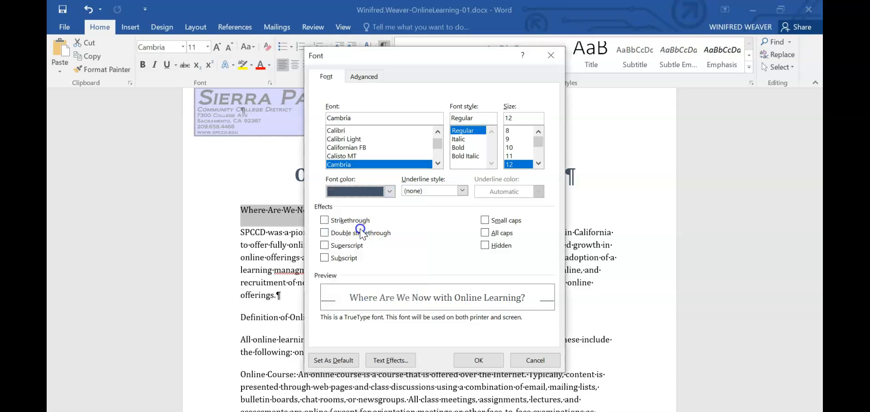
Add a double underline in the dark blue-gray theme color to the "Where Are We Now with Online Learning?" heading and apply the font settings.
click(463, 190)
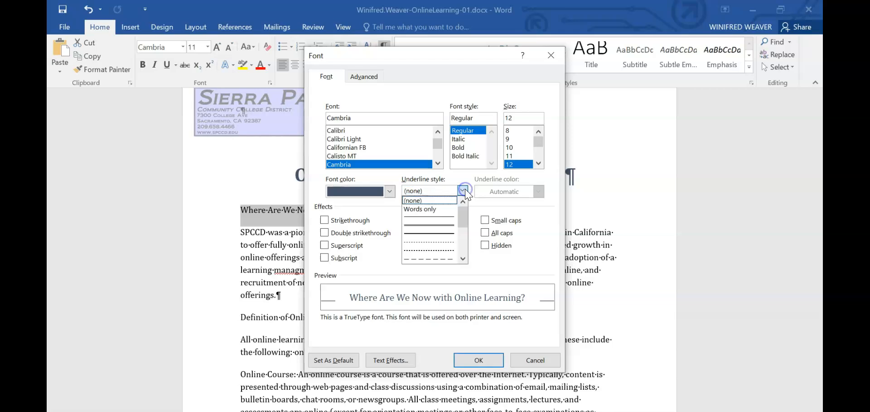
click(439, 225)
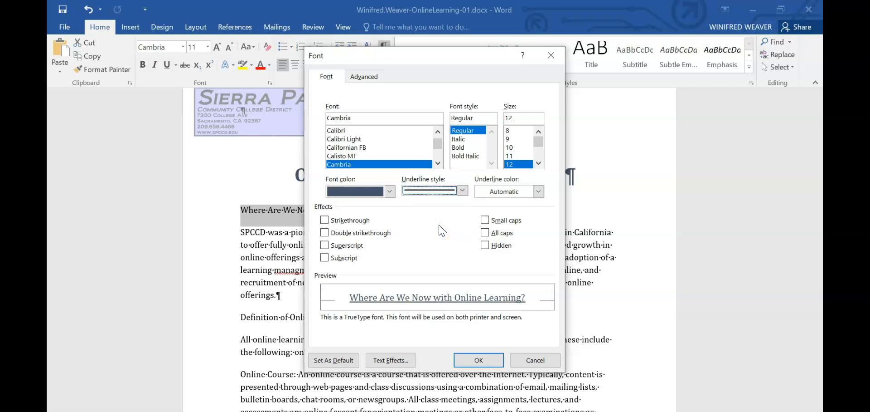
click(539, 190)
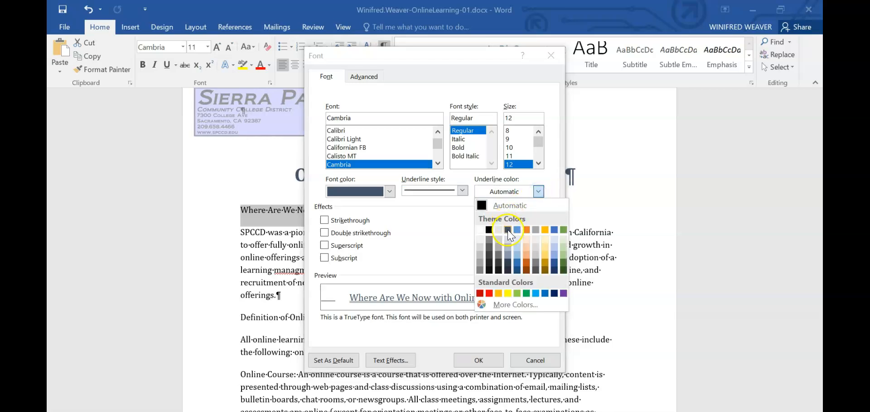
click(508, 230)
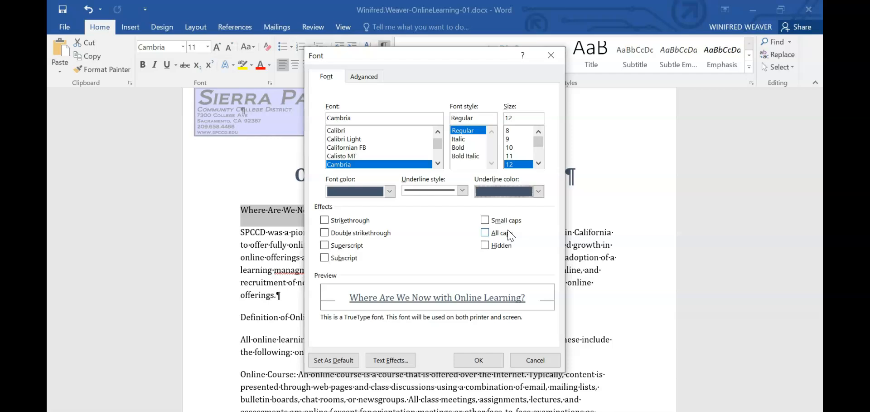
click(479, 361)
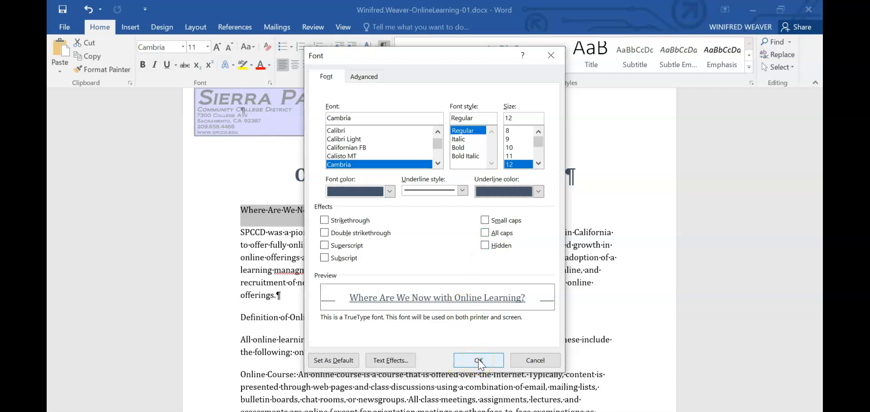
click(479, 360)
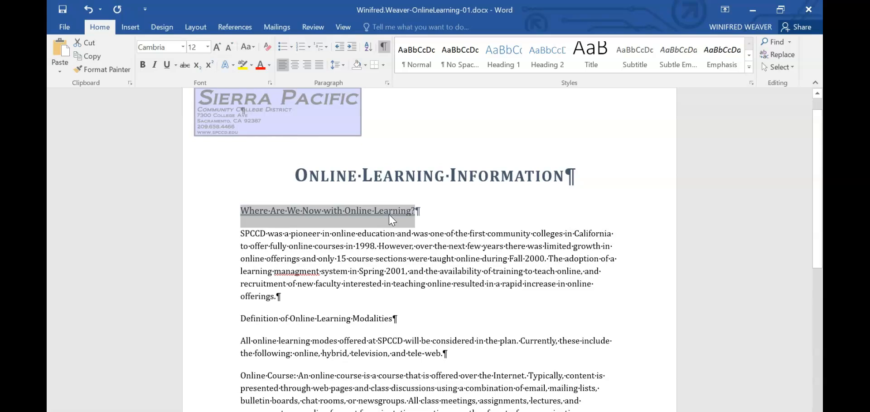
Apply the Offset Diagonal Bottom Right shadow to the heading and copy its formatting to the "Definition of Online Learning Modalities" heading.
click(226, 66)
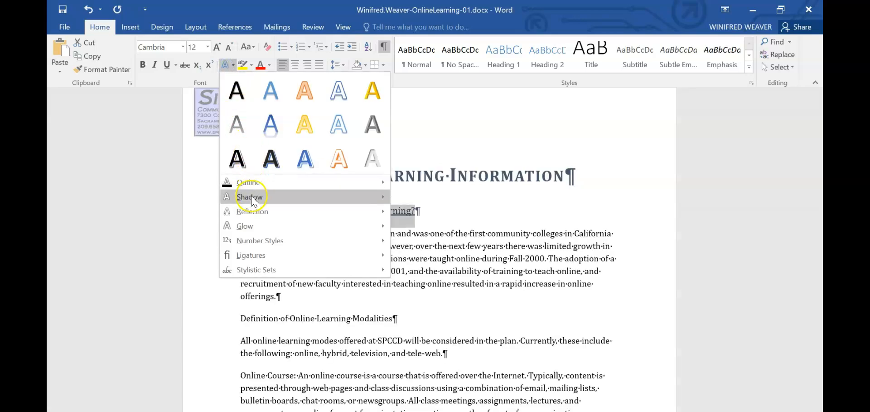
mouse_move(249, 196)
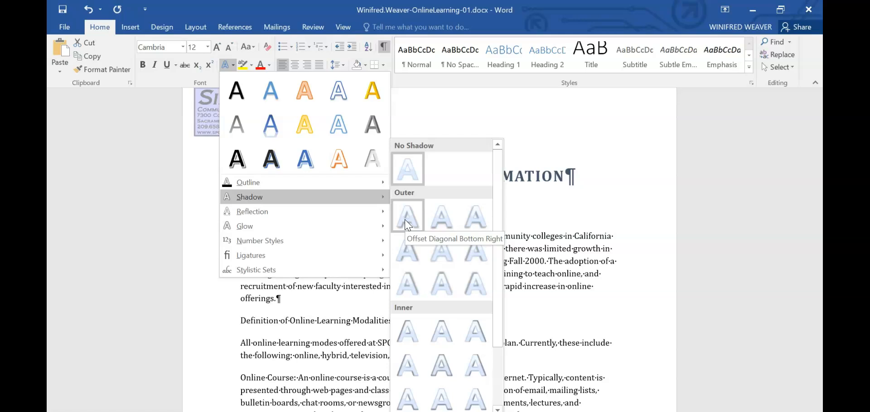
click(408, 215)
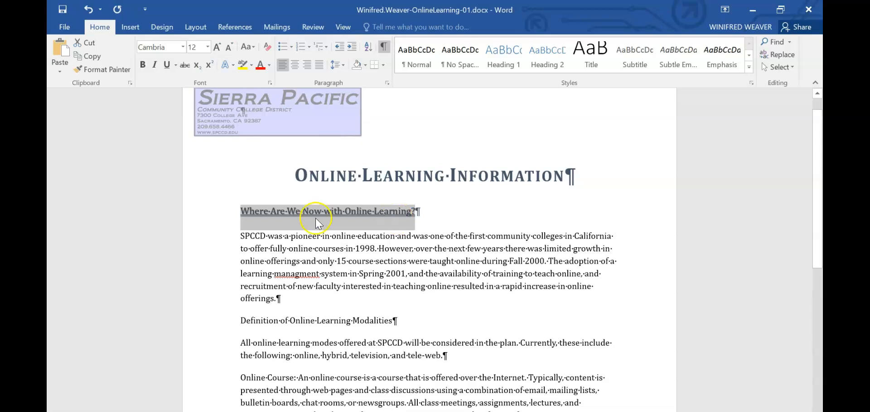
click(104, 74)
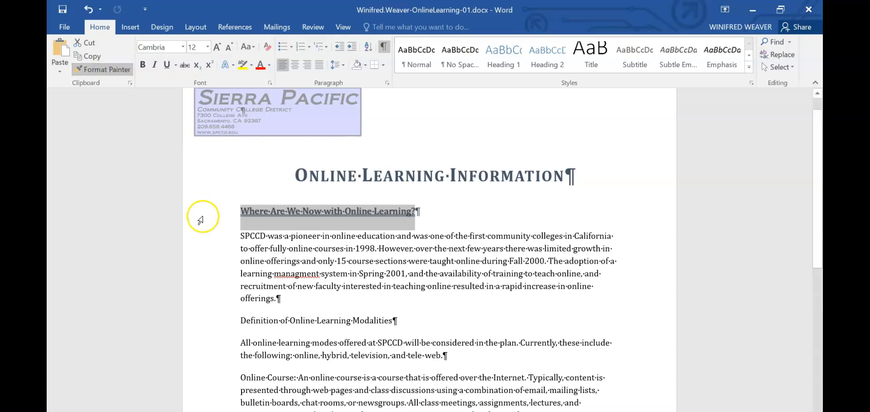
drag(240, 321, 388, 331)
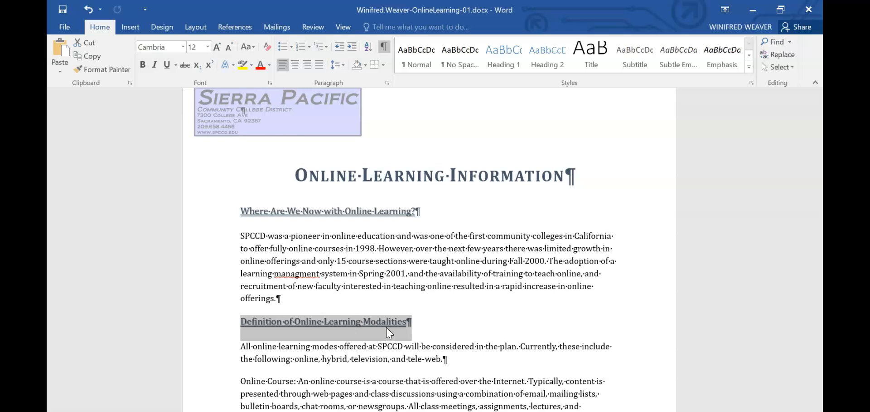
Format the "Online Course:" lead-in as bold, small caps, in the dark blue-gray theme color.
drag(820, 227, 821, 291)
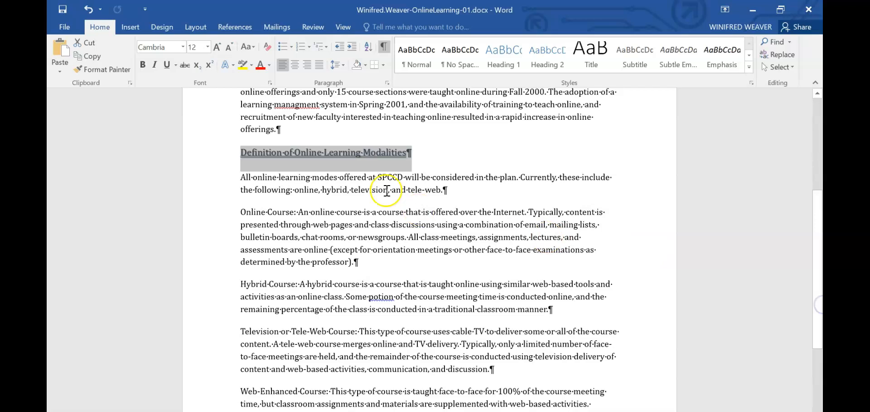
drag(296, 213, 245, 212)
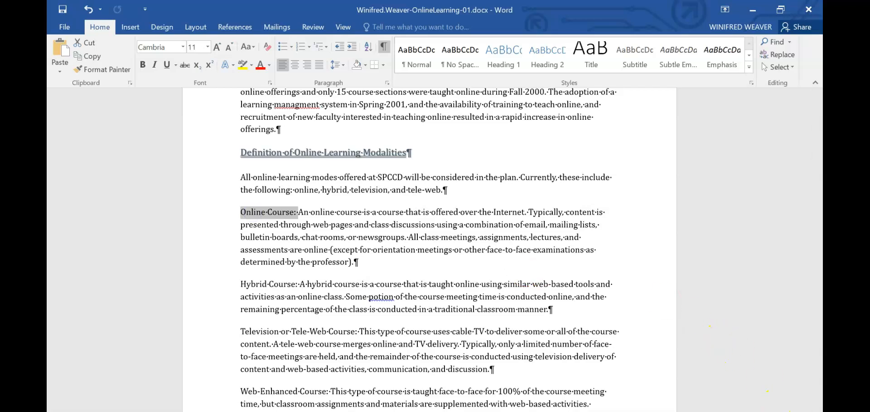
ctrl+scroll(429, 249, up, 4)
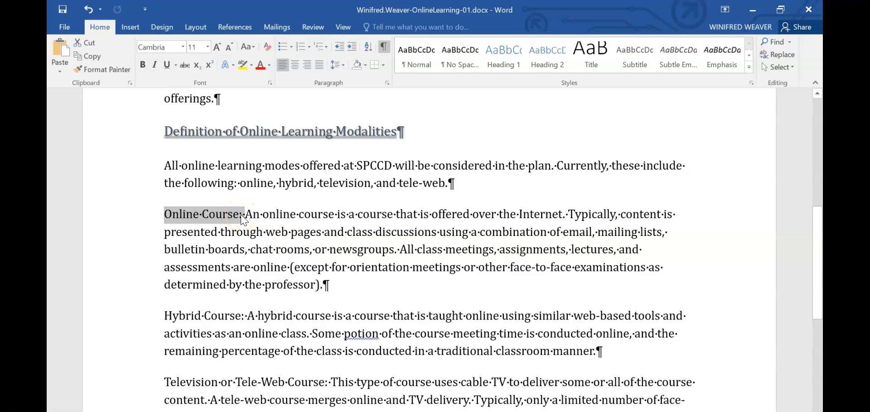
click(271, 84)
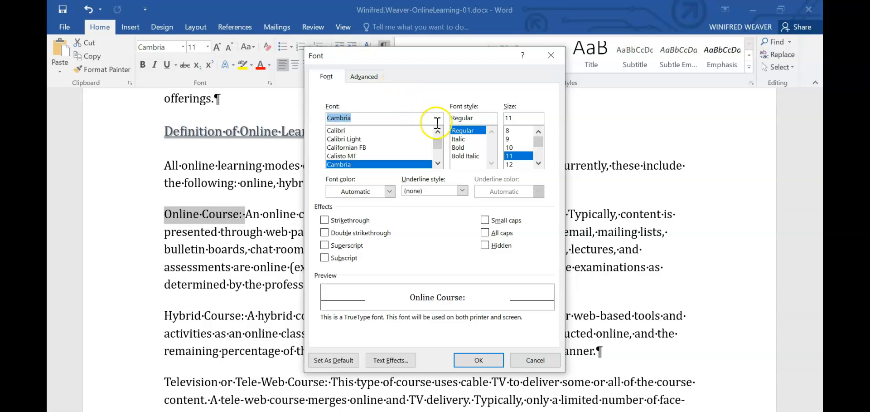
click(458, 147)
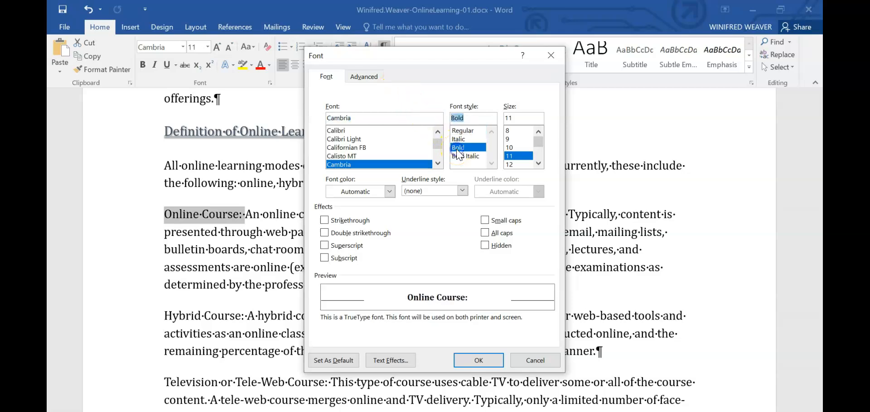
click(389, 192)
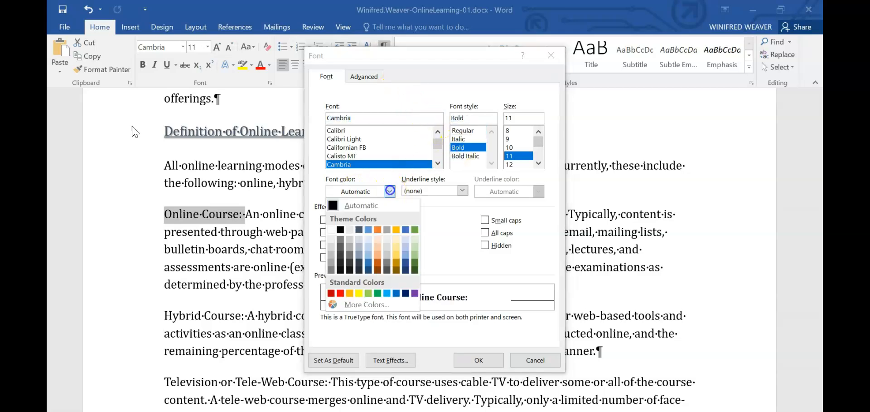
click(360, 230)
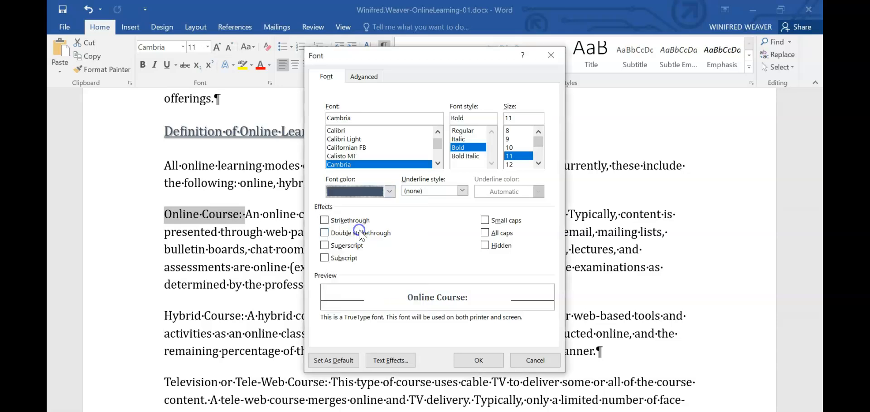
click(485, 220)
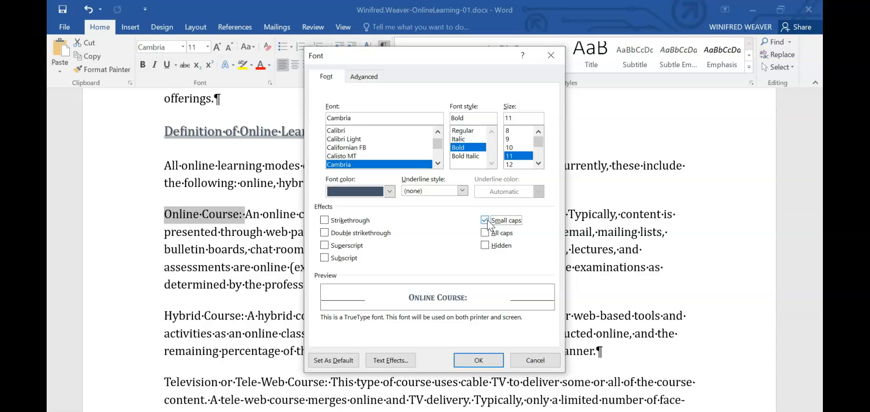
click(478, 360)
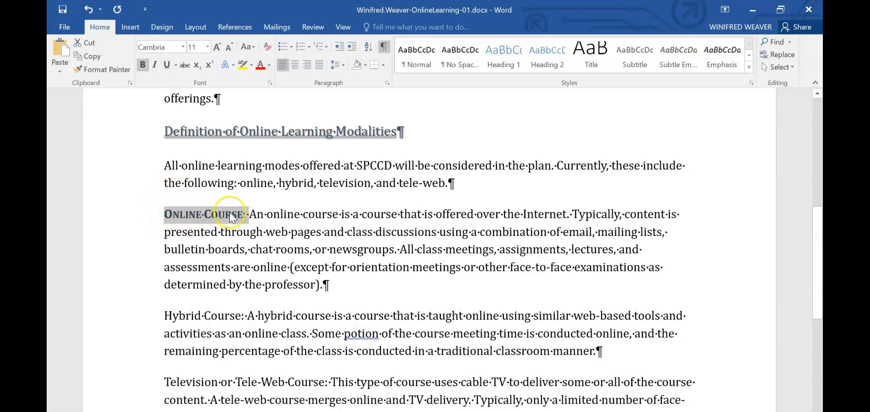
Copy the "Online Course:" formatting to the "Hybrid Course:", "Television or Tele-Web Course:" and "Web-Enhanced Course:" lead-ins with Format Painter.
click(116, 71)
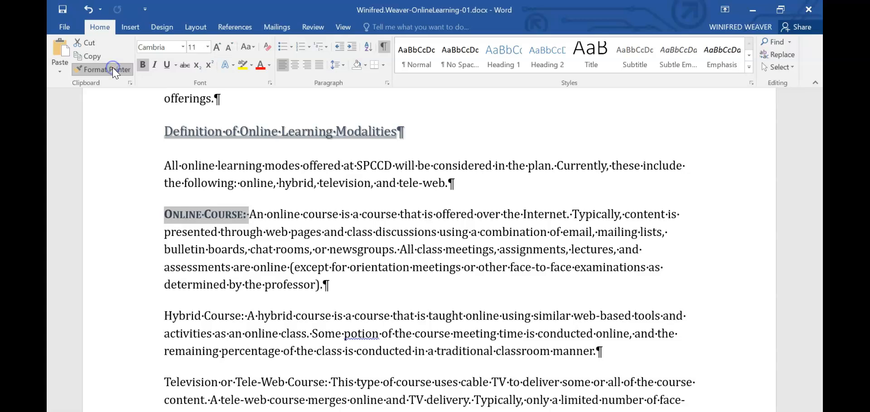
drag(165, 315, 245, 322)
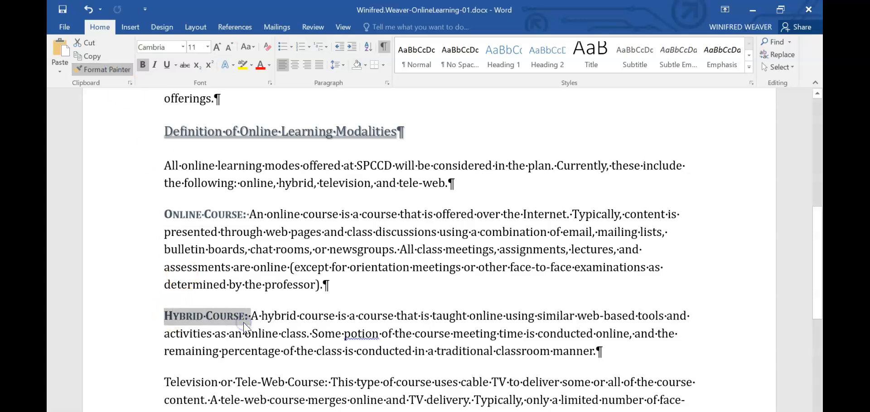
drag(162, 380, 330, 386)
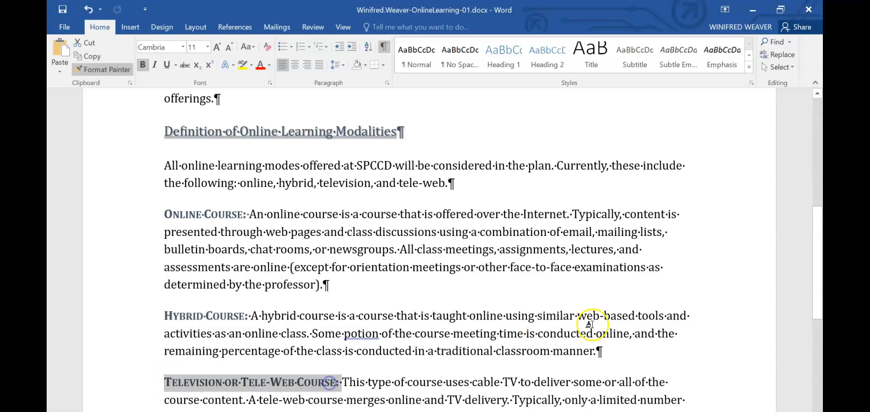
drag(816, 260, 819, 325)
drag(164, 274, 291, 274)
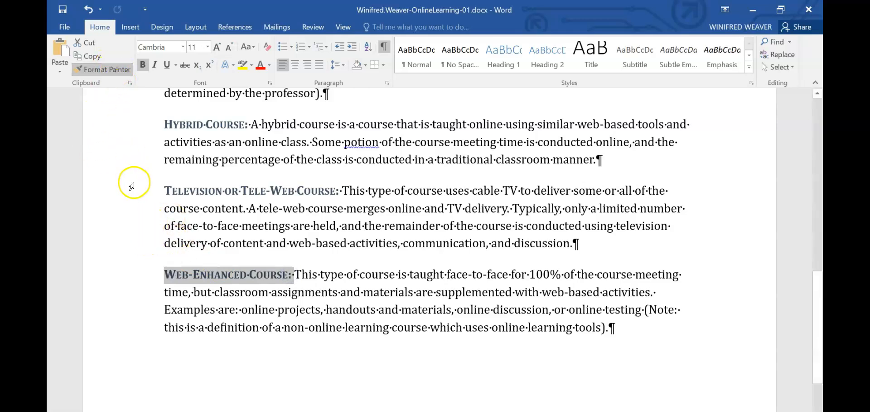
click(105, 67)
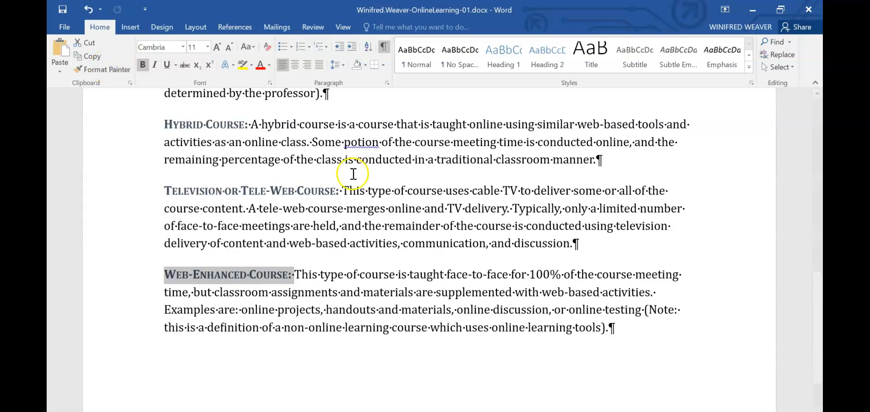
drag(820, 313, 819, 194)
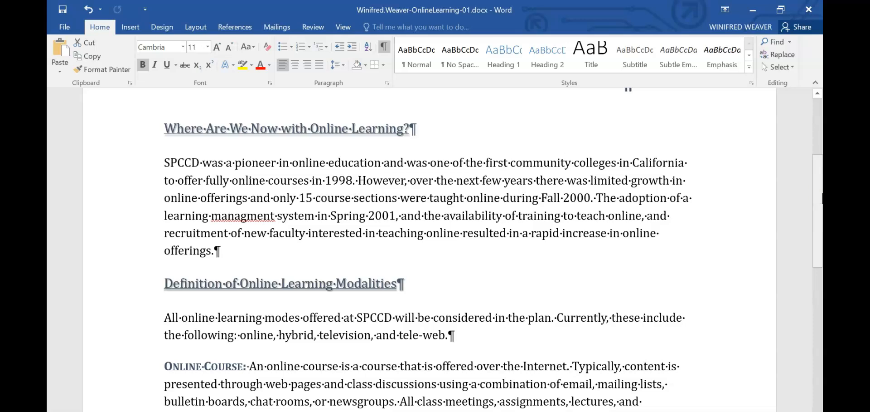
Correct the misspelled words "managment" to "management" and "potion" to "portion" using the suggested spellings.
right_click(249, 216)
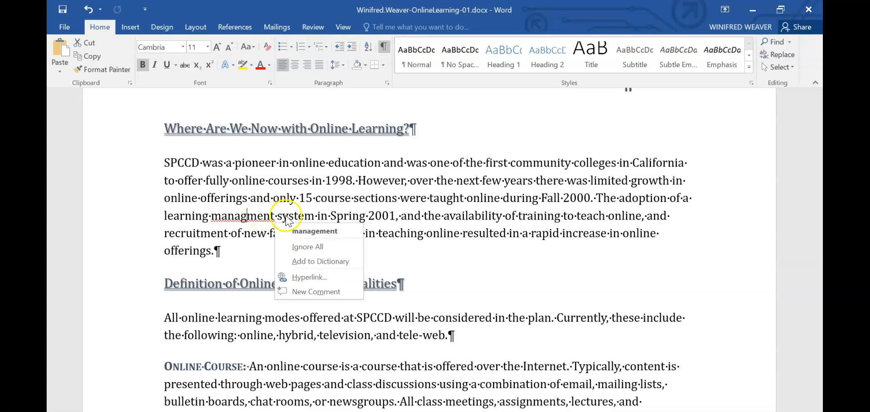
click(335, 237)
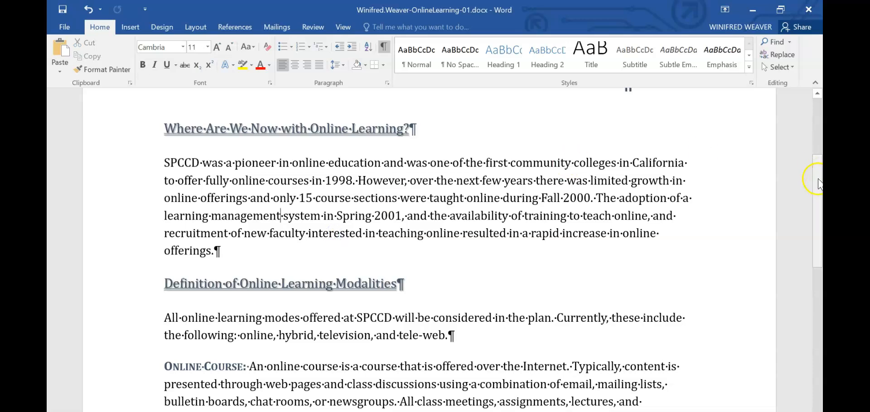
drag(819, 180, 819, 250)
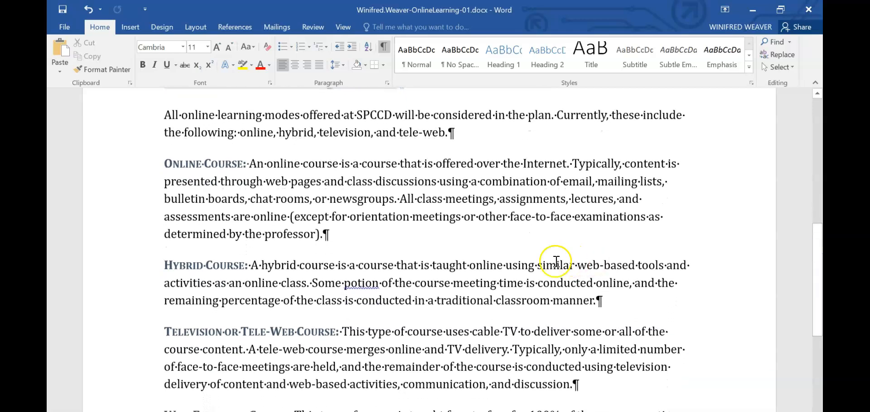
right_click(367, 282)
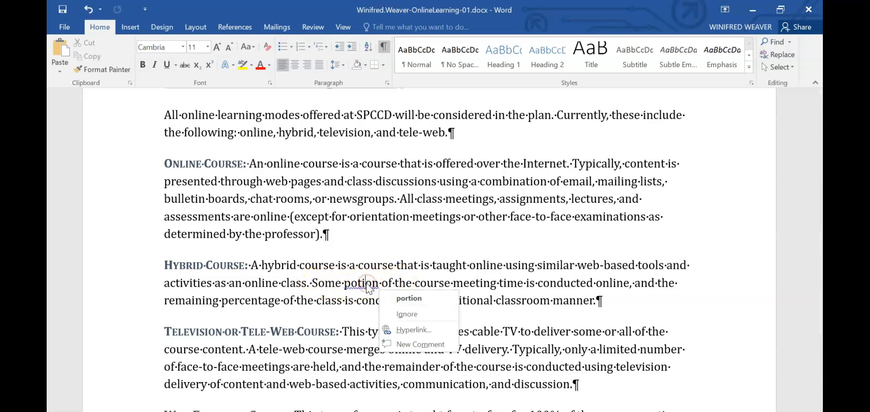
click(427, 301)
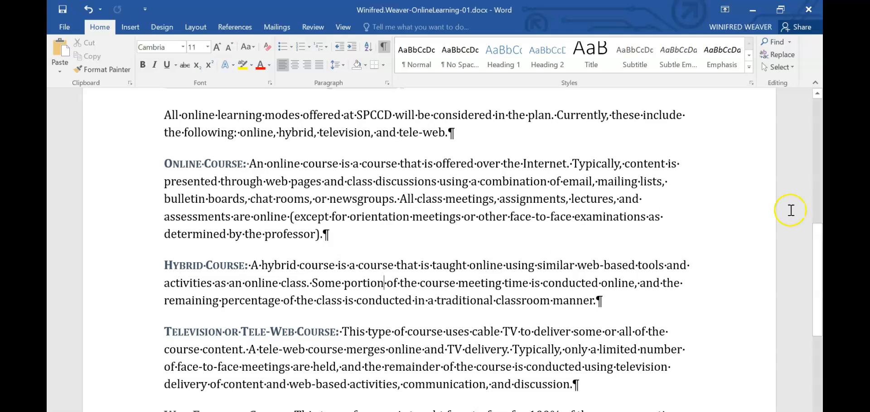
Italicize the parenthetical note, including both parentheses, at the end of the "Web-Enhanced Course:" paragraph.
drag(818, 235, 821, 295)
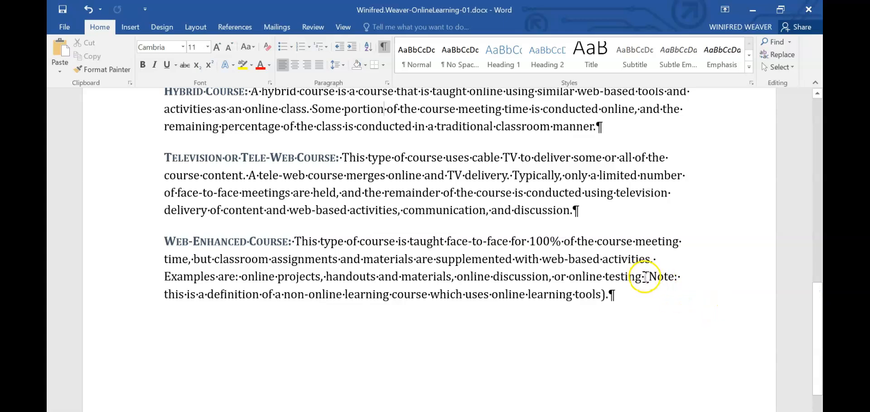
drag(645, 276, 607, 290)
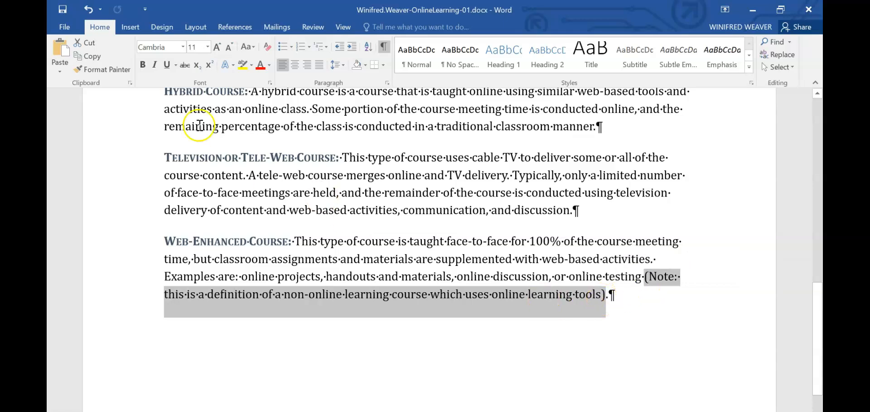
click(155, 65)
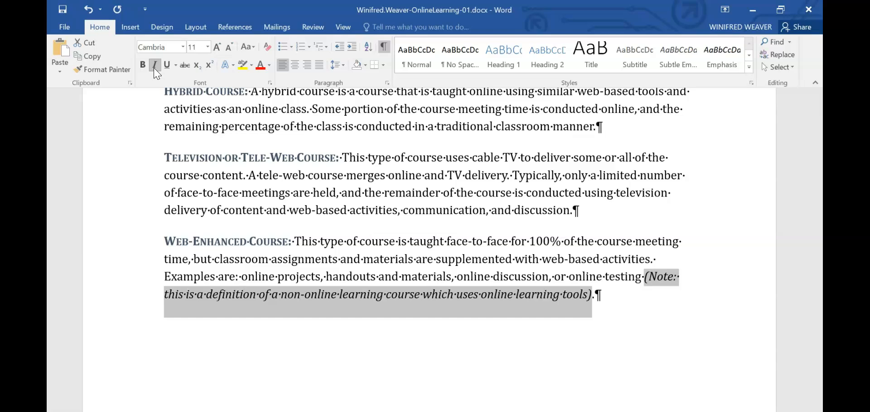
click(320, 30)
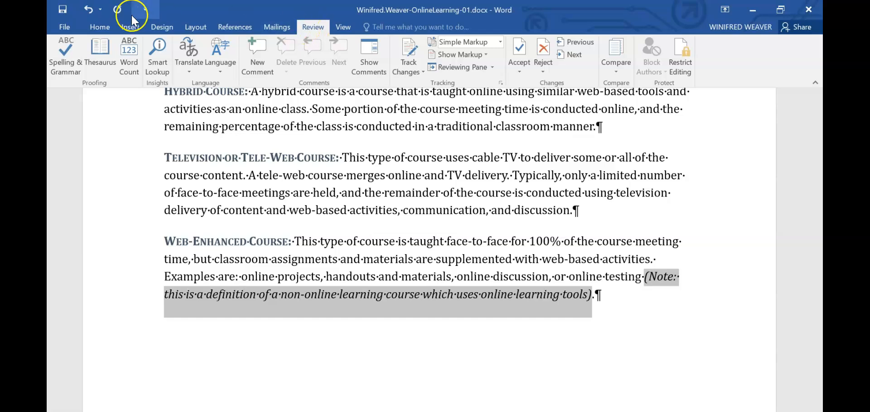
Open the document's advanced properties and set the title to "Online Learning Information".
click(66, 28)
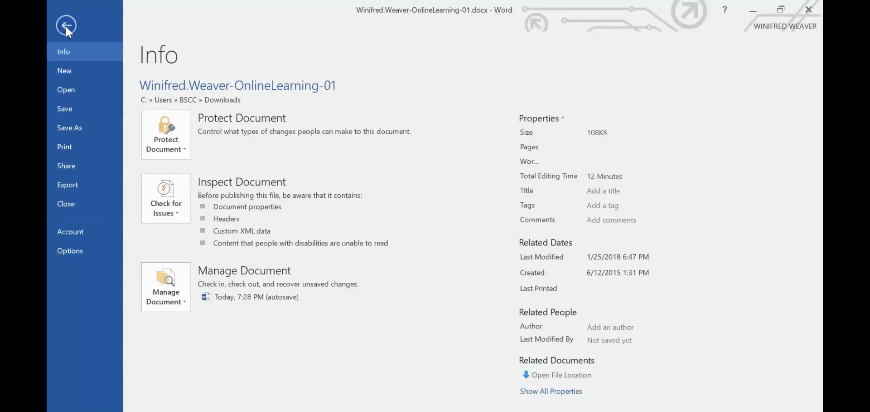
click(558, 121)
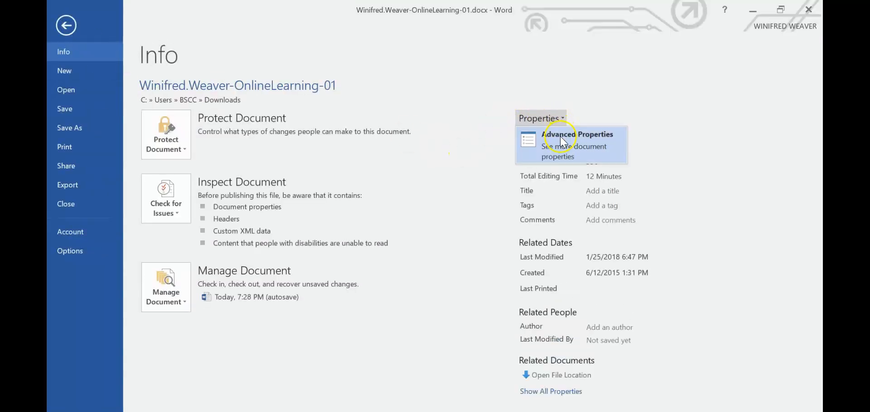
click(566, 148)
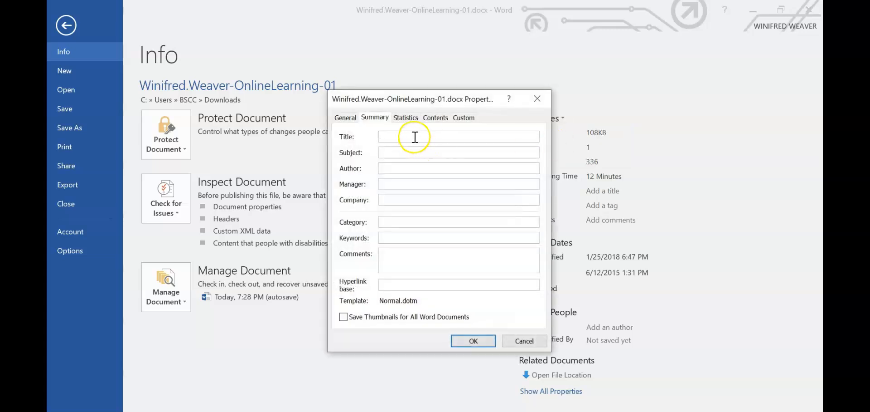
text(Online Lerani)
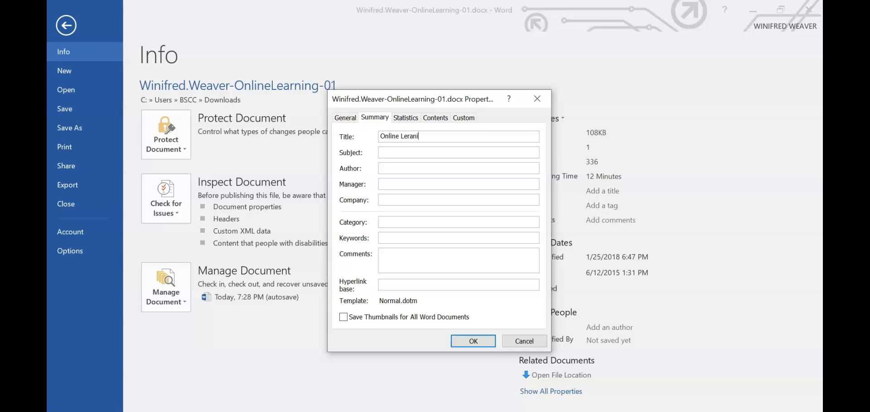
text(arn)
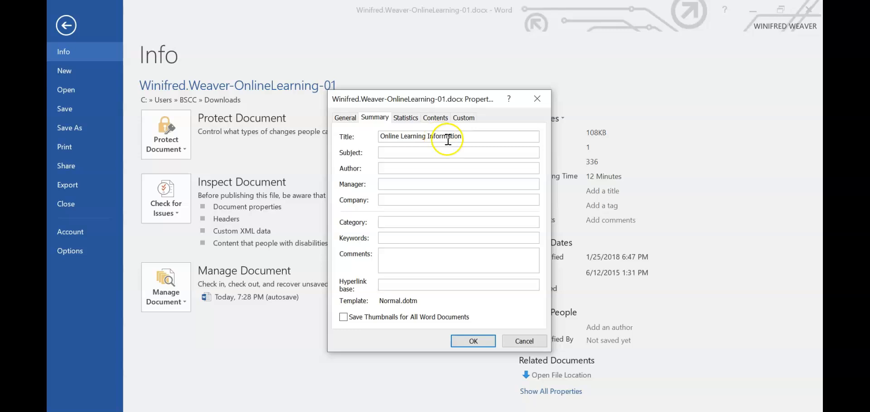
Set the subject property to "Online Learning", enter the author's full name, and apply the document properties.
click(403, 151)
text(Online Learning)
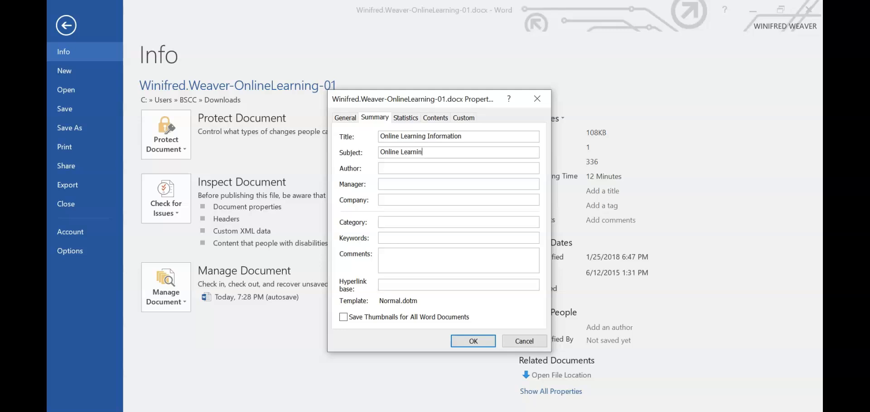
click(400, 167)
text(T)
text(anesha Morris)
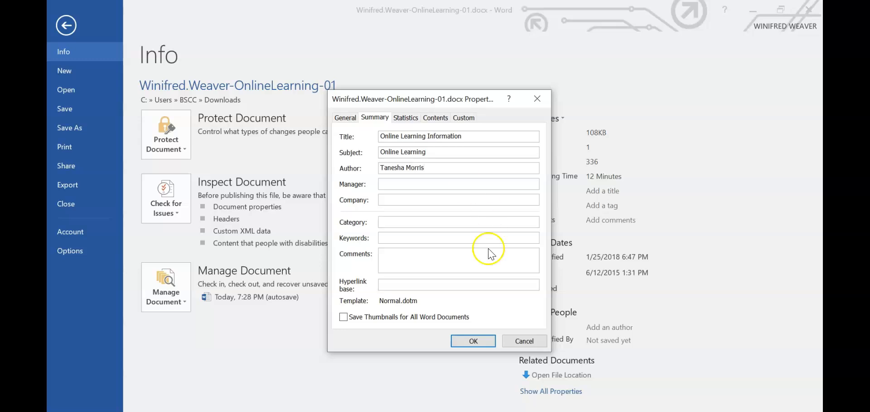
click(472, 342)
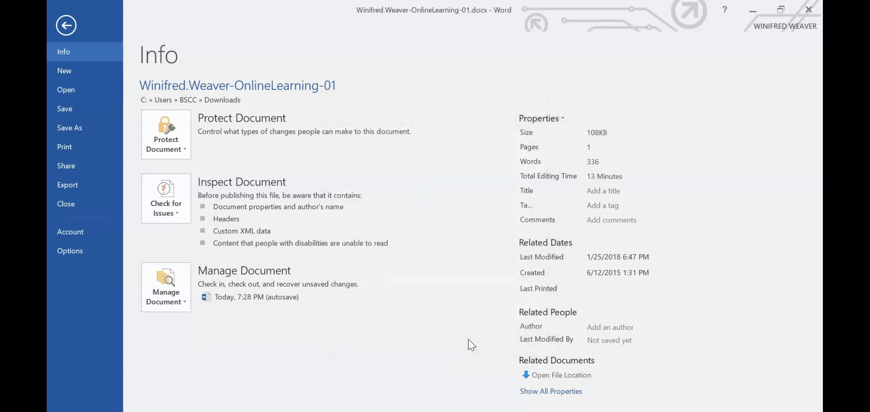
Save the document to the Downloads folder under its existing file name as a Word Document (*.docx).
click(66, 25)
click(65, 18)
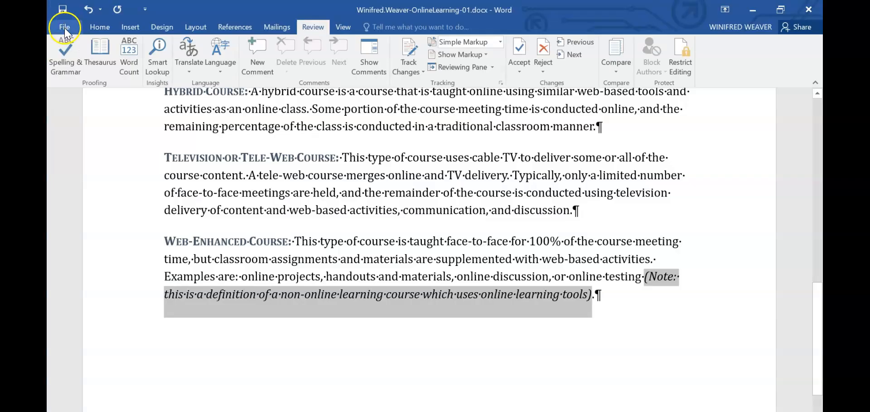
click(78, 130)
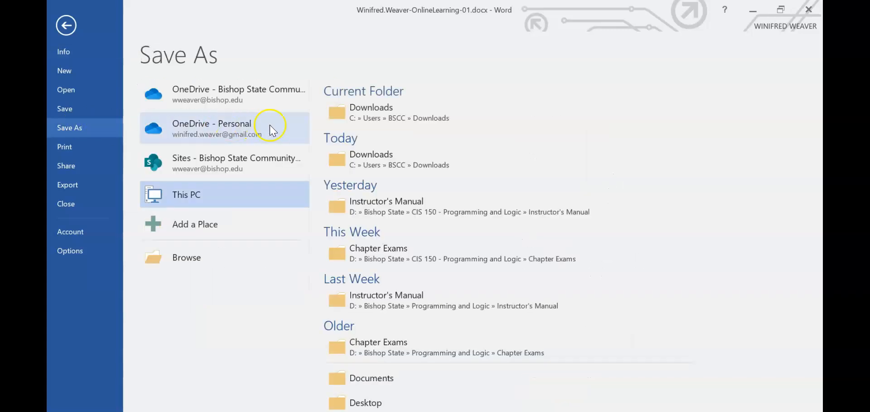
click(367, 118)
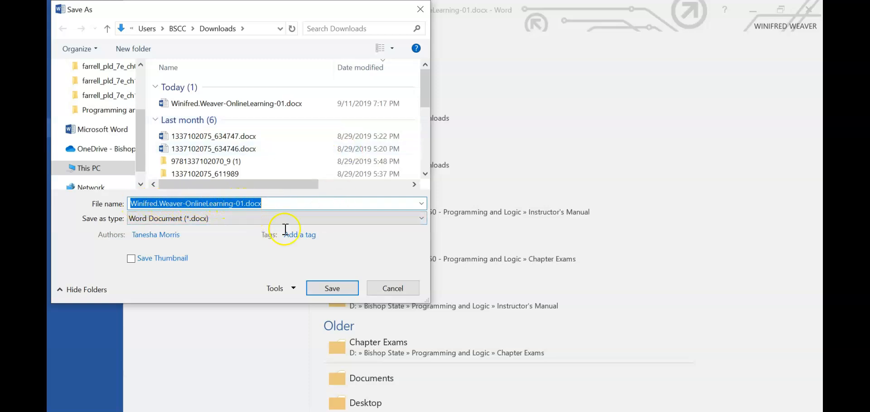
click(332, 288)
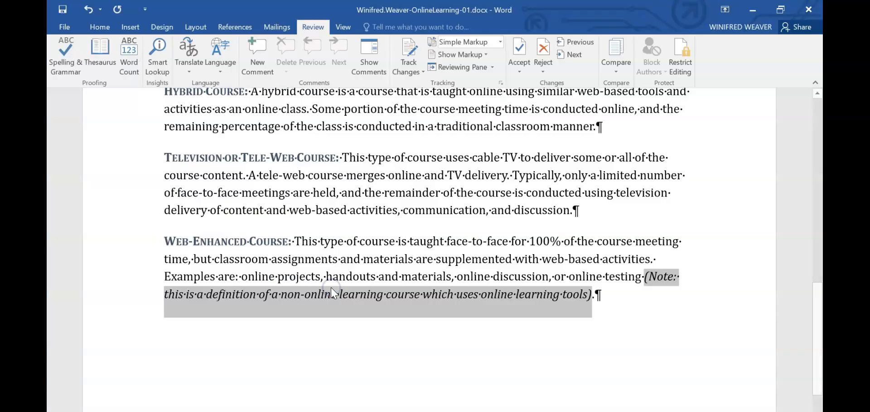
Switch to the SIMnet project page in the browser and upload the completed OnlineLearning-01 document from the Downloads folder.
click(761, 10)
click(760, 10)
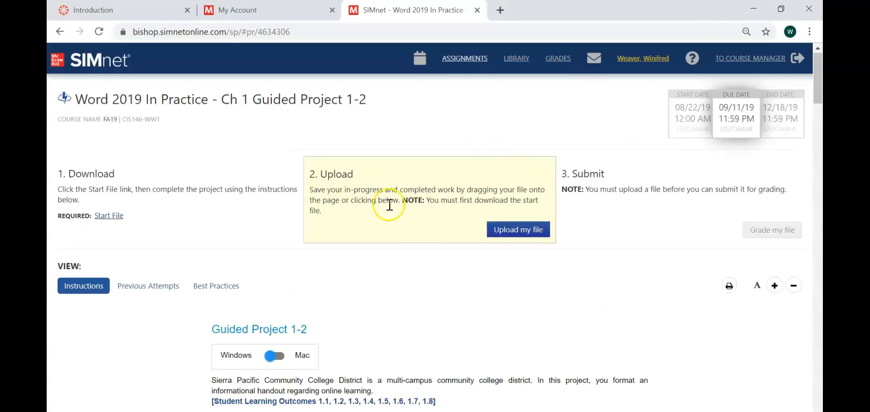
click(529, 234)
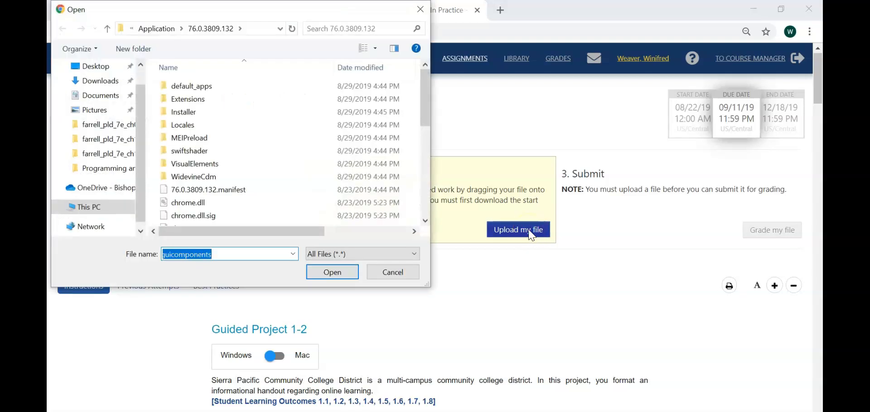
click(112, 81)
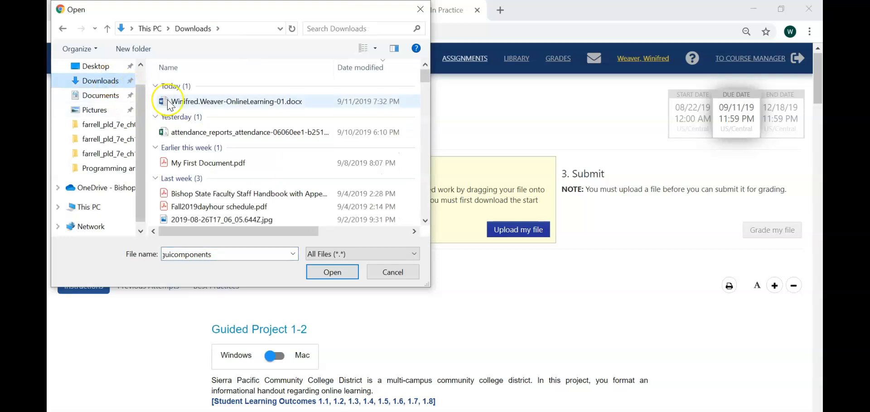
click(230, 103)
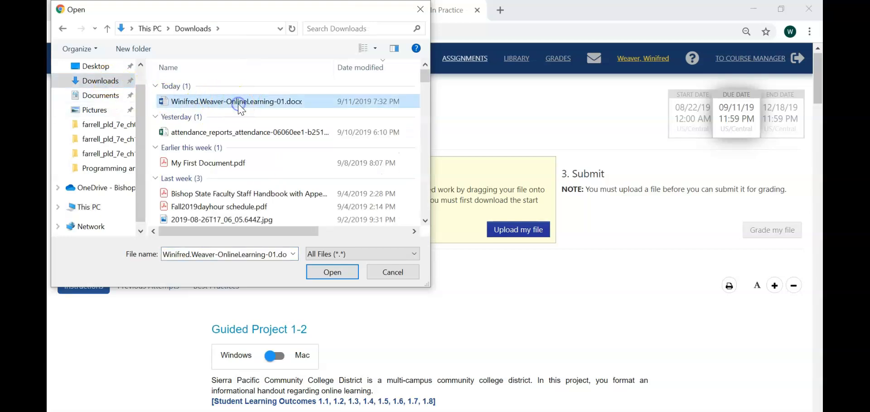
click(333, 272)
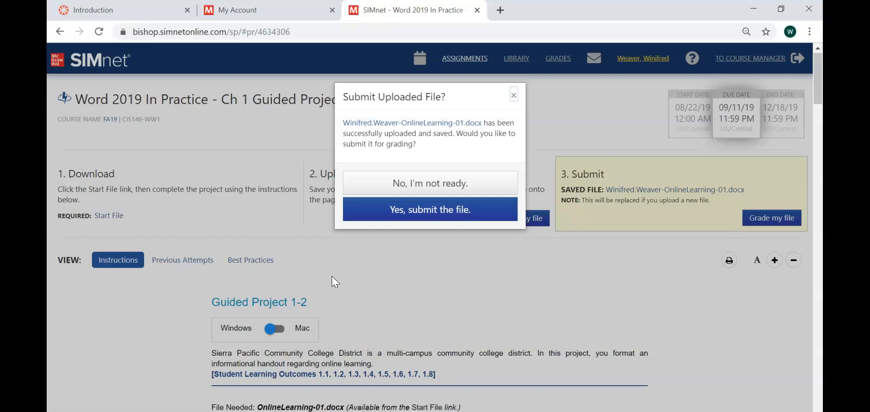
Submit the uploaded Guided Project 1-2 file for grading.
click(437, 212)
click(614, 203)
click(417, 219)
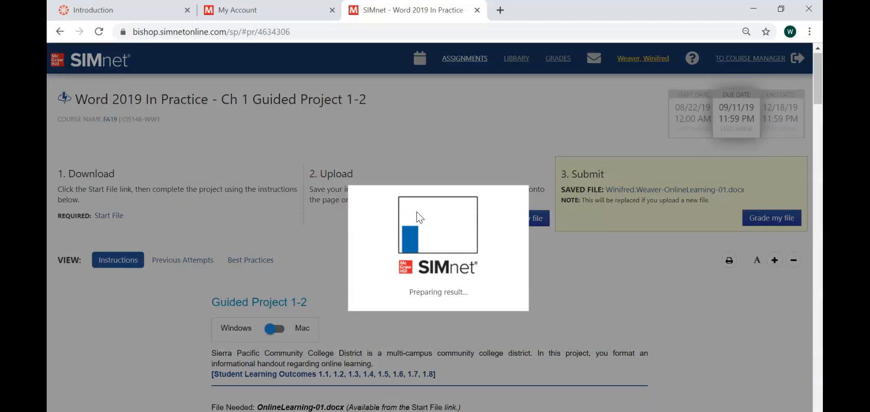